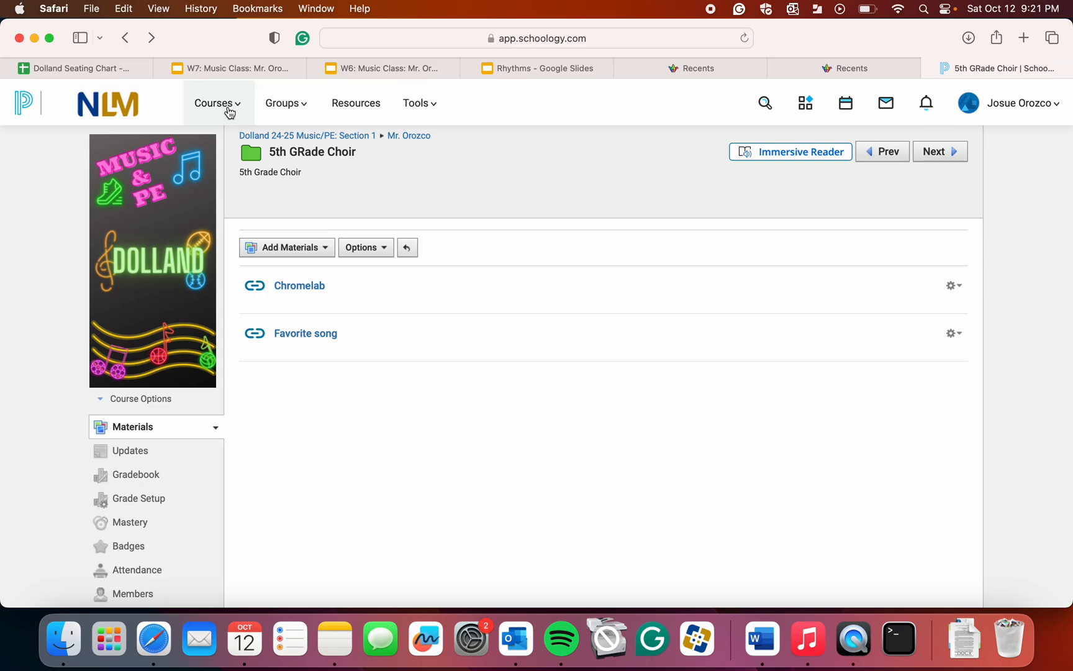
Step: Open the 5th GRade Choir folder inside the music teacher's folder of the Dolland 24-25 Music/PE course
click(228, 109)
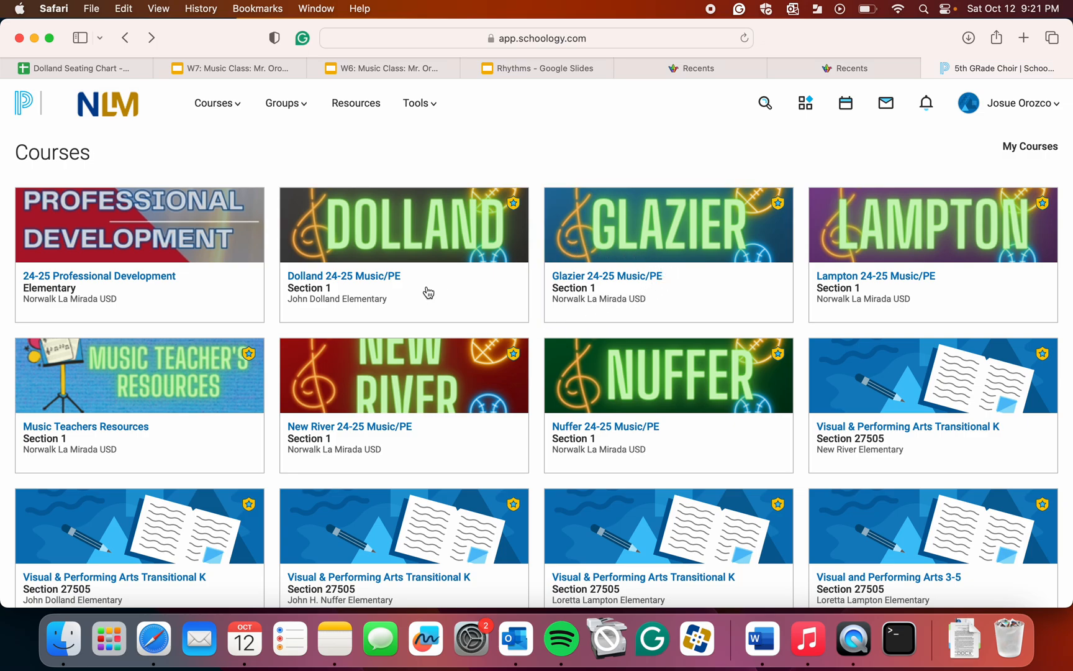
click(479, 243)
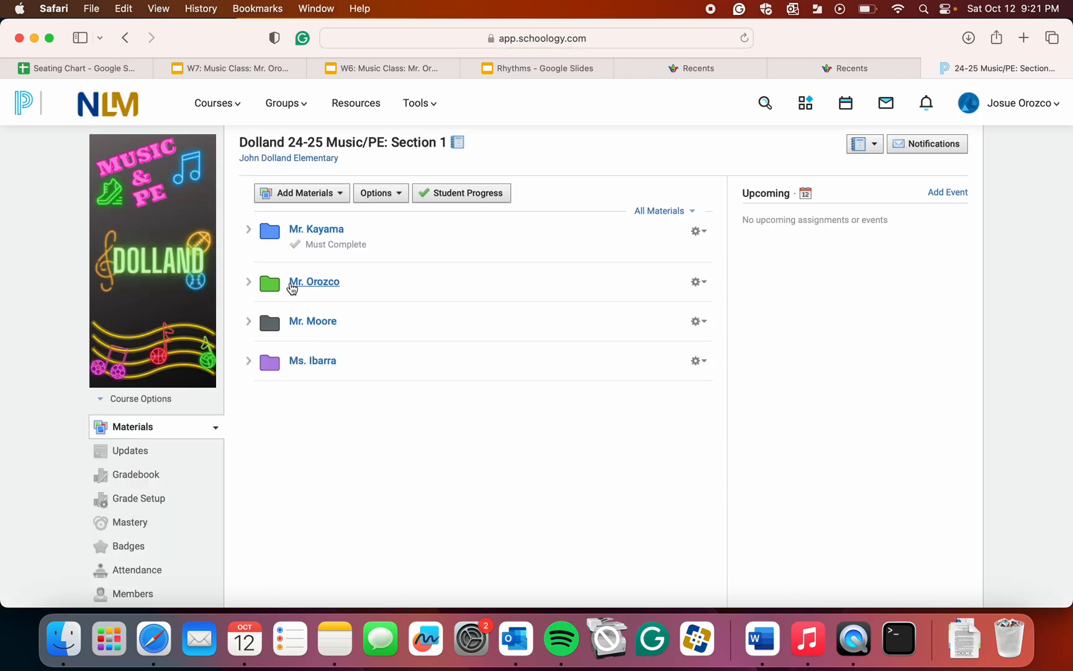
click(309, 286)
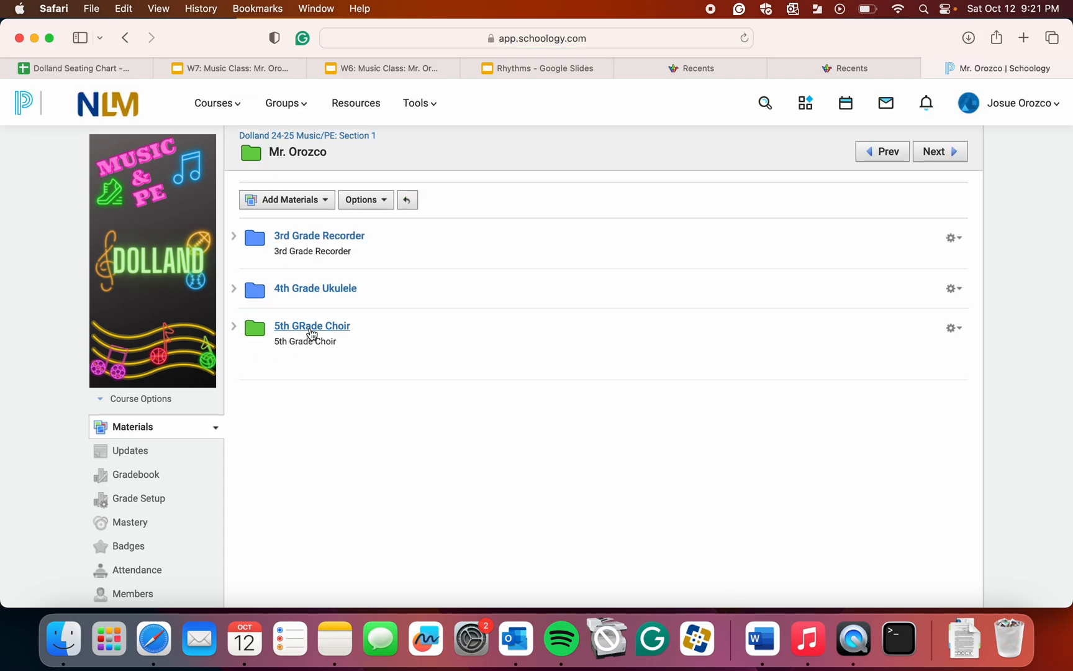
click(311, 333)
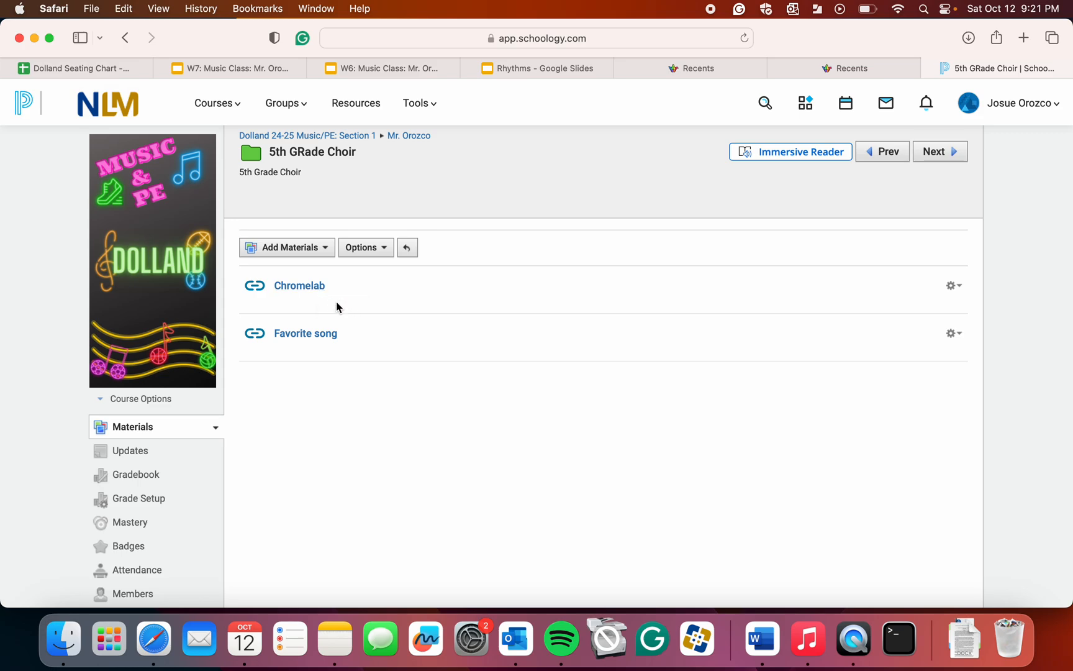
Step: Open the Chromelab material and launch its Song Maker page in a separate browser tab
click(310, 292)
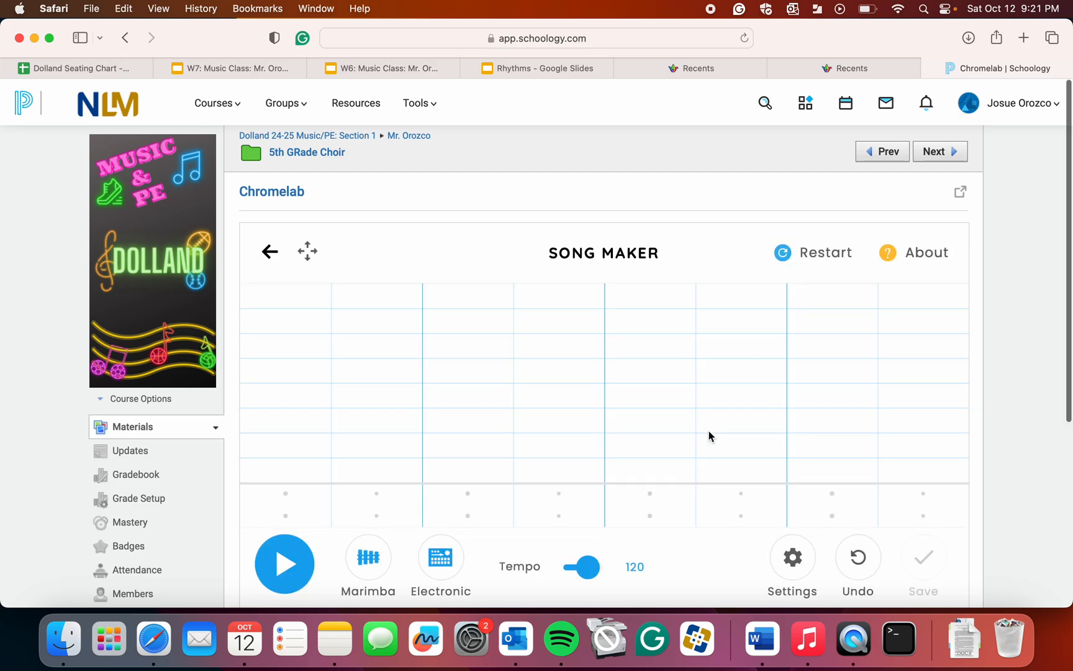
scroll(989, 405, down, 2)
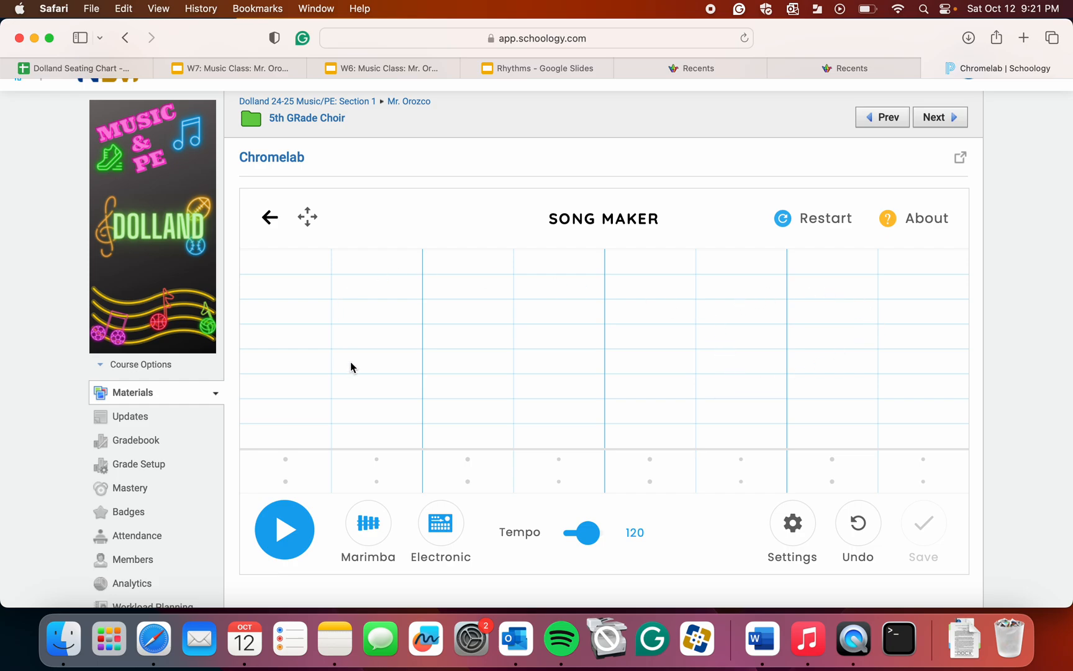
click(961, 162)
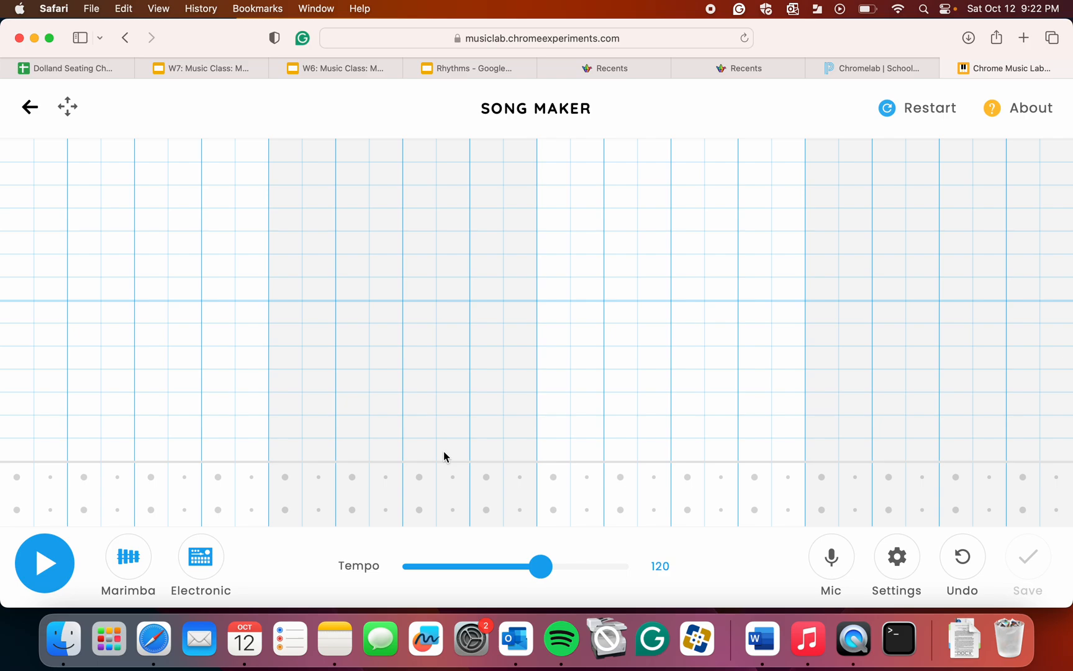
Step: Configure the song settings with a Pentatonic scale and beats split into 1
click(897, 562)
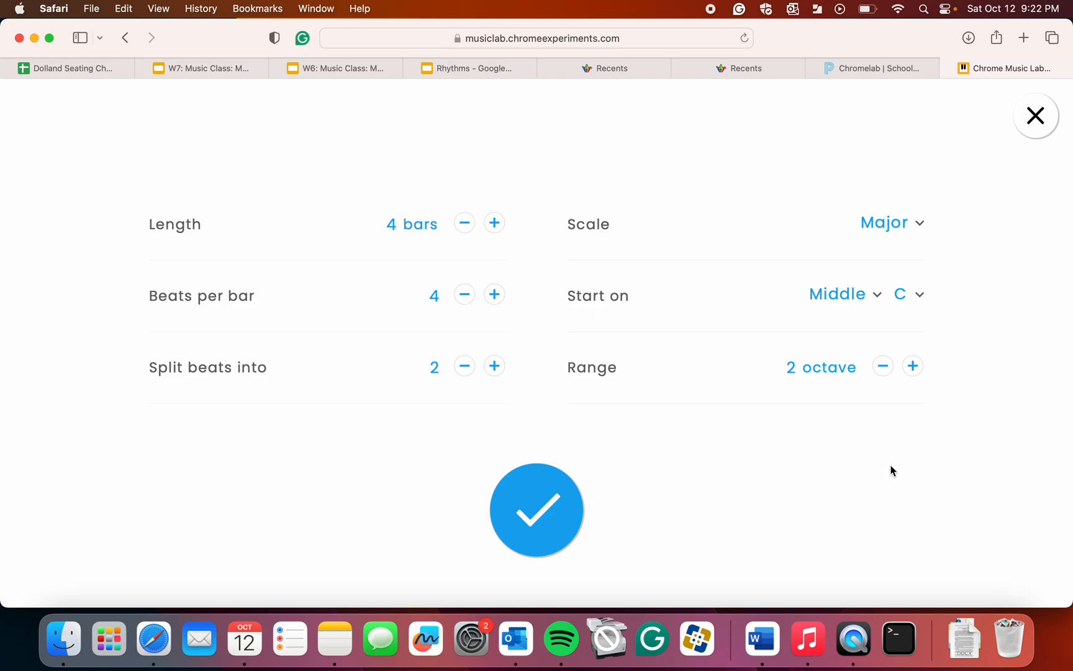
click(922, 226)
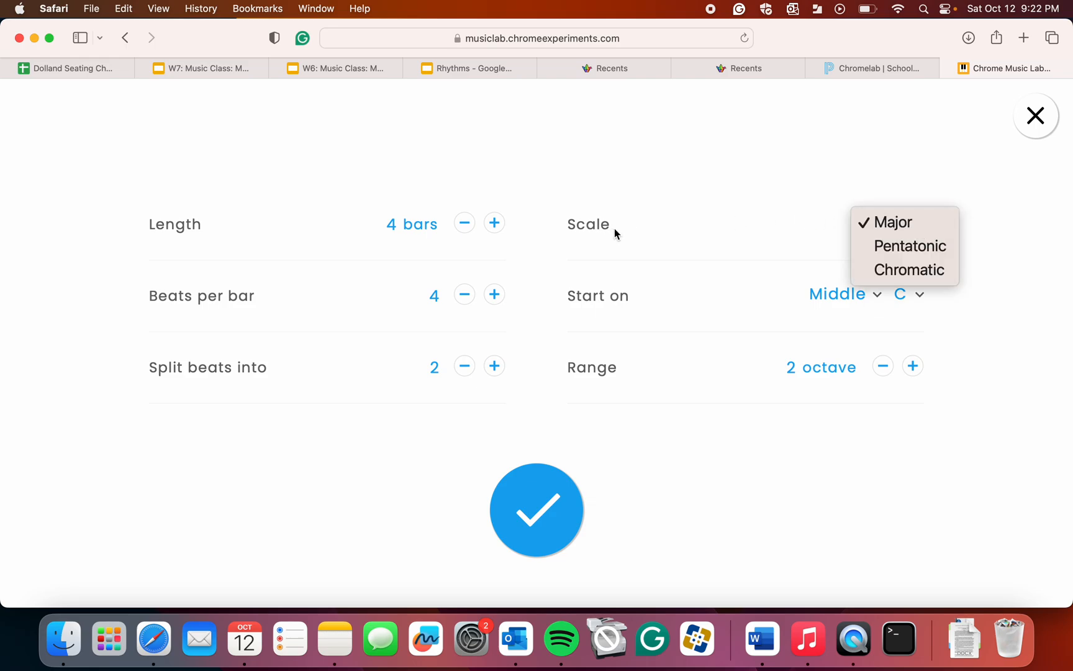
click(908, 252)
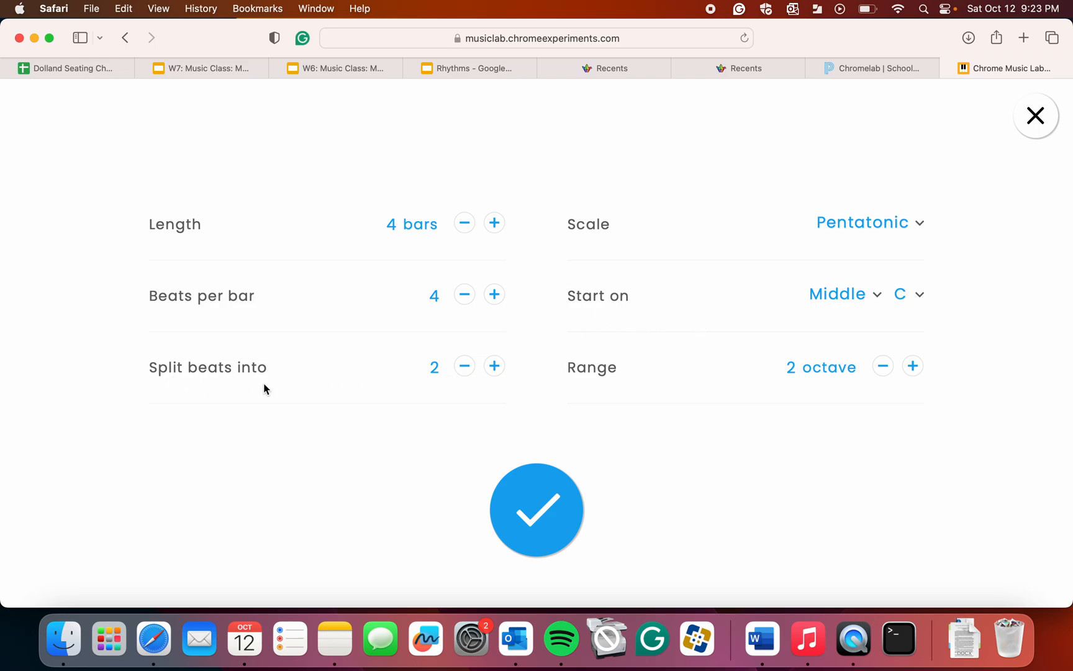
click(466, 366)
click(533, 519)
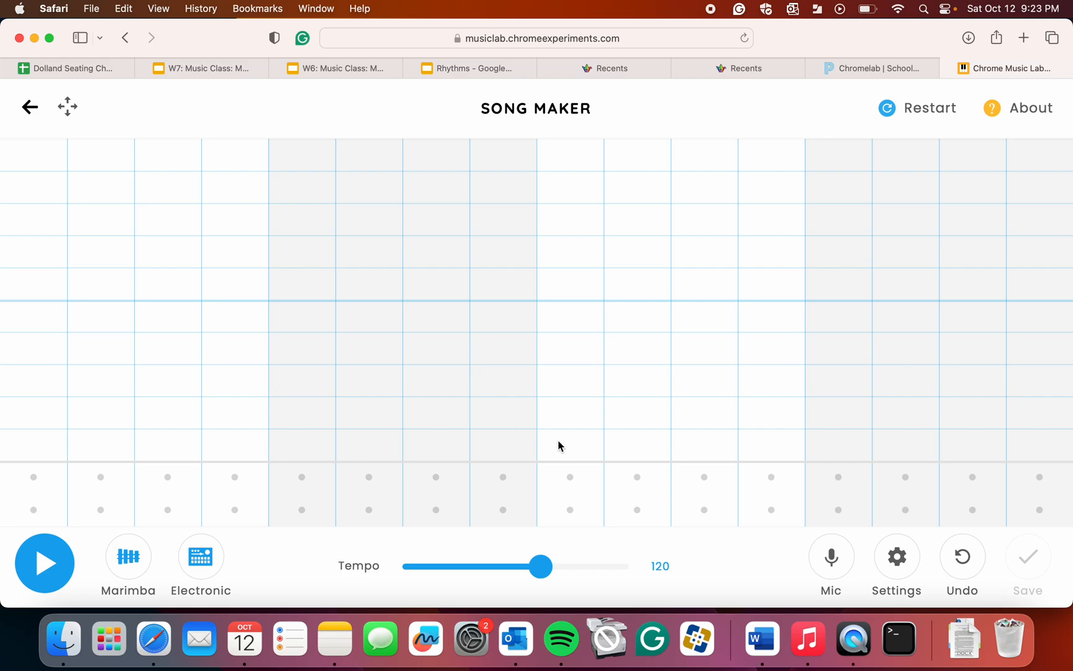
Step: Fill bar 1 of the lower octave with low red notes on beats 1 and 2, yellow on beat 3 and green on beat 4
click(45, 454)
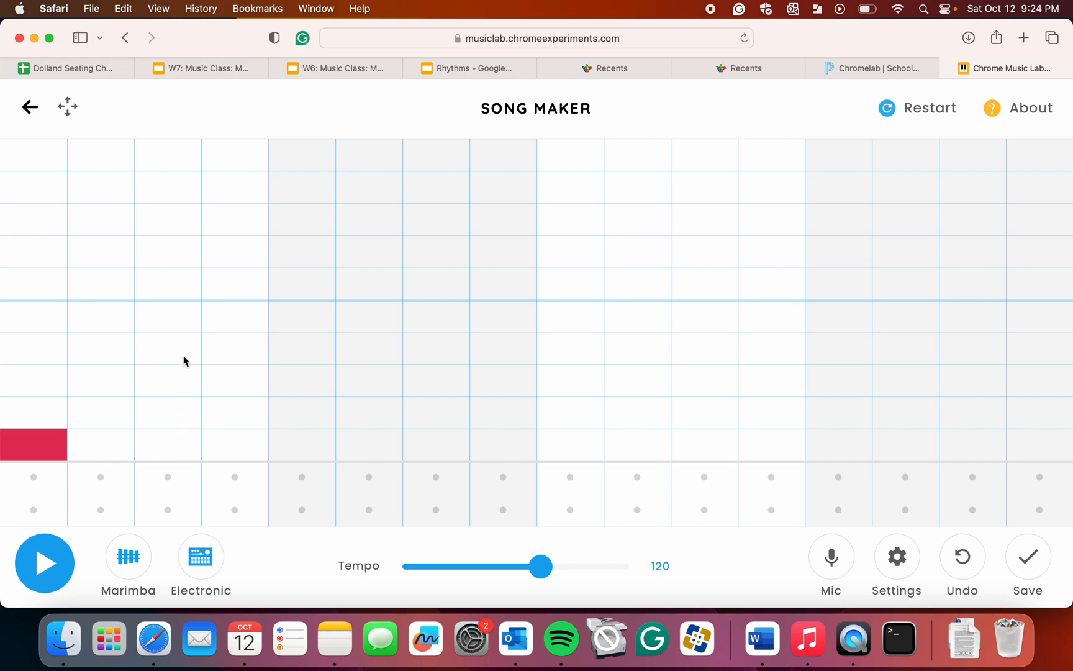
click(112, 458)
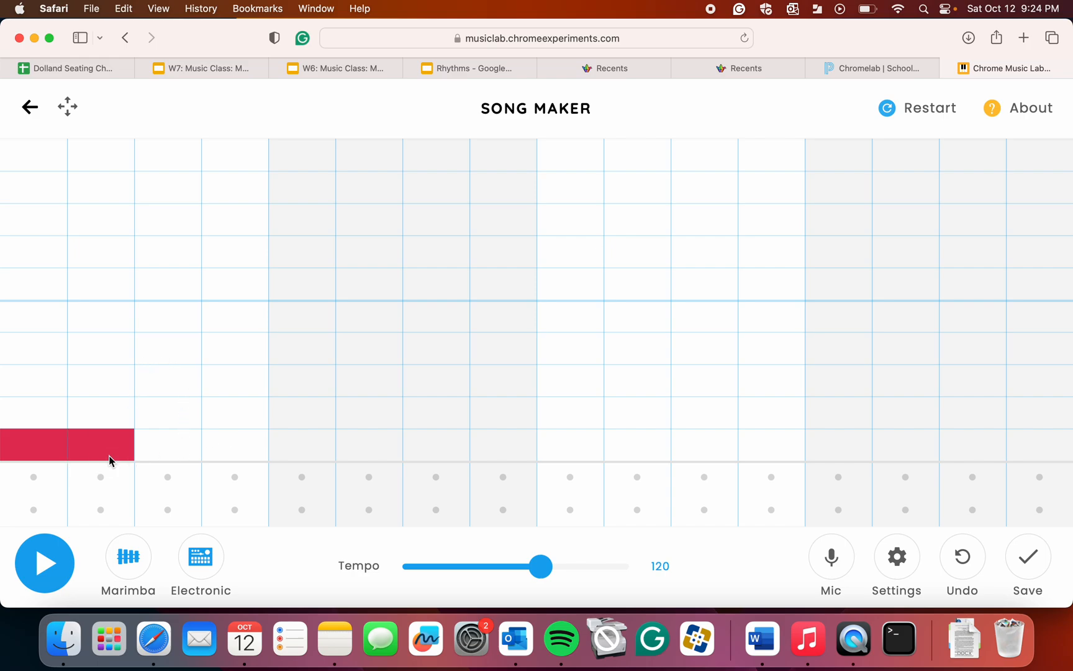
click(175, 384)
click(226, 351)
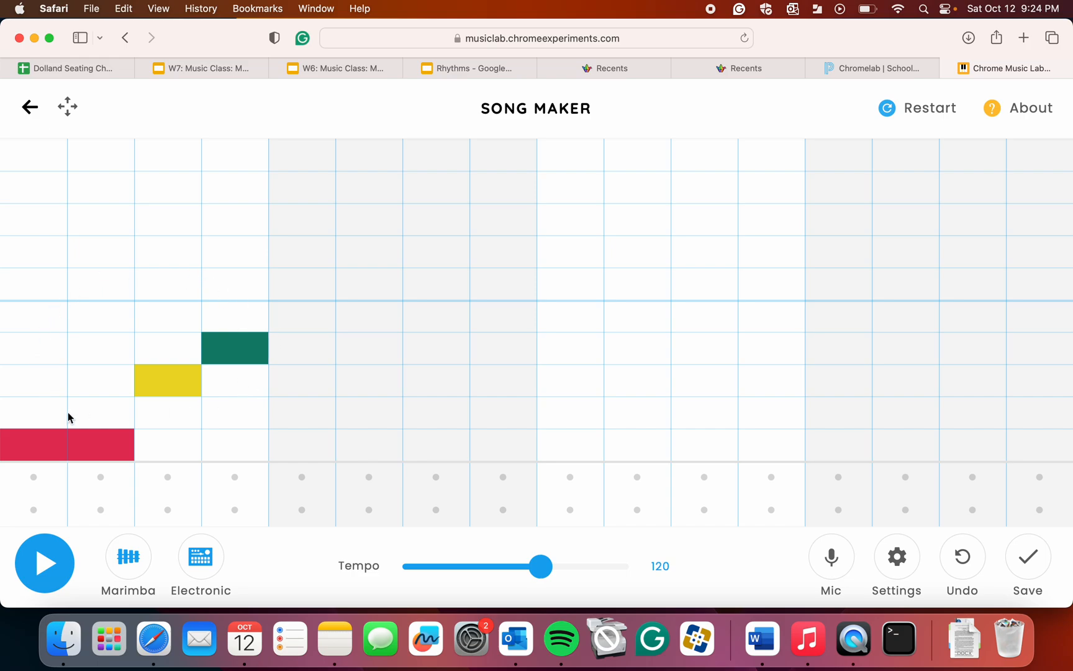
Step: Repeat bar 1's red, red, yellow, green pattern in bars 2 to 4 and play the song back briefly
click(305, 444)
click(370, 446)
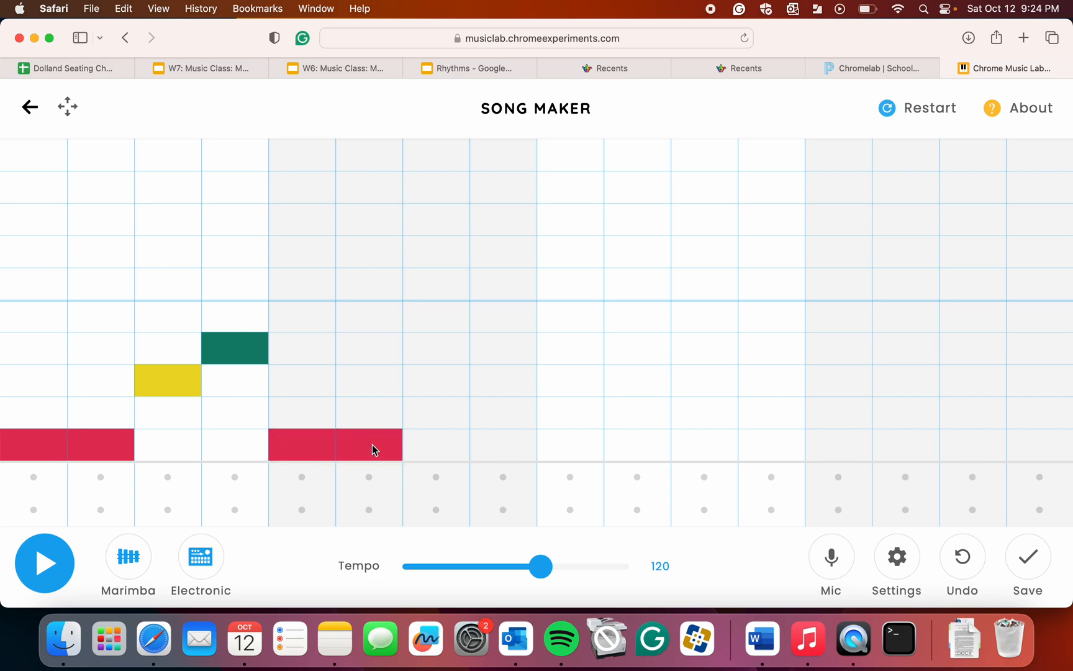
click(438, 381)
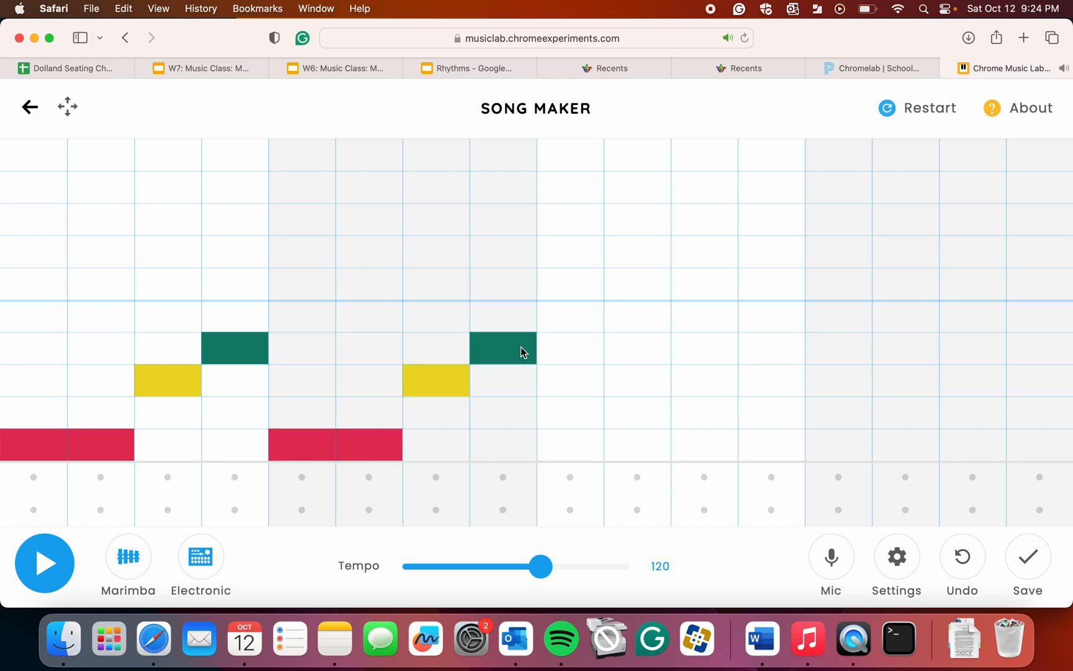
click(556, 448)
click(648, 452)
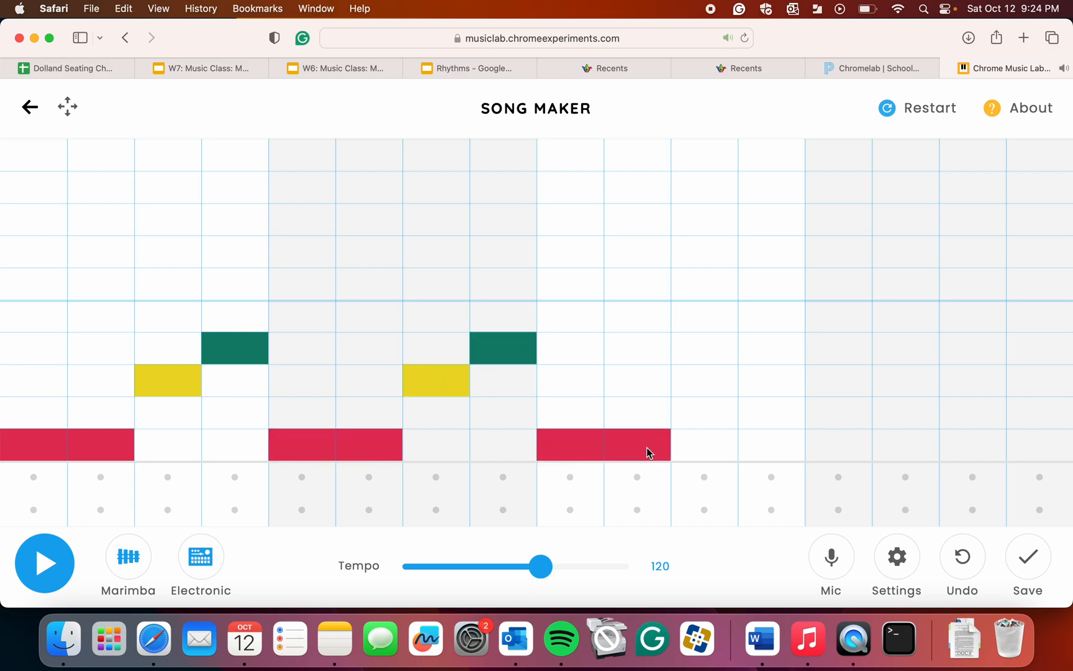
click(699, 380)
click(764, 347)
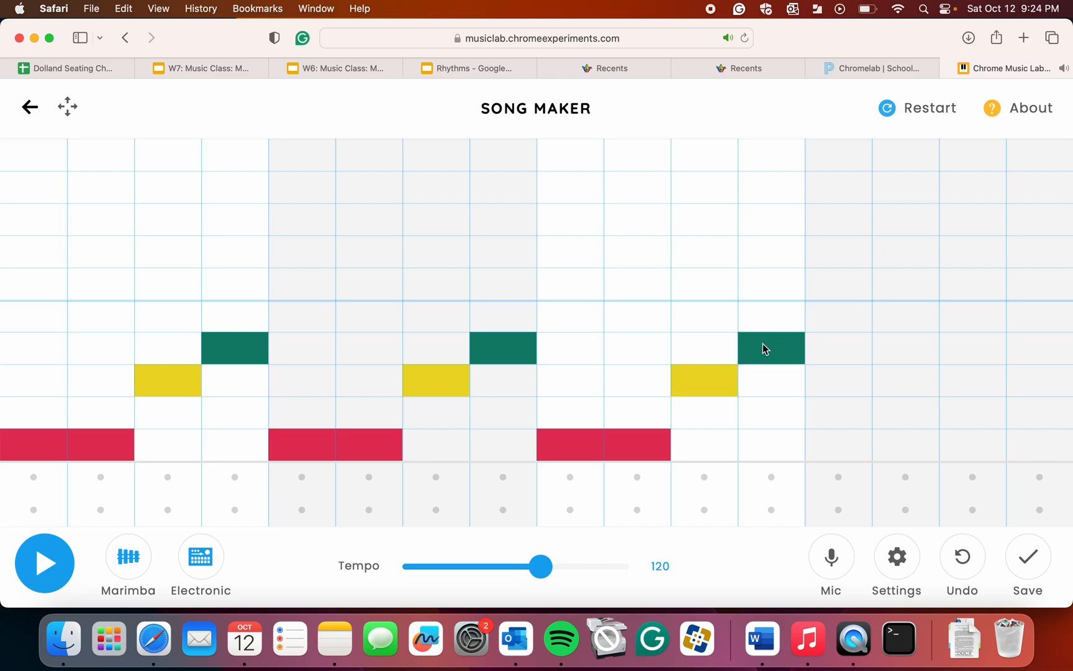
click(832, 439)
click(915, 434)
click(966, 375)
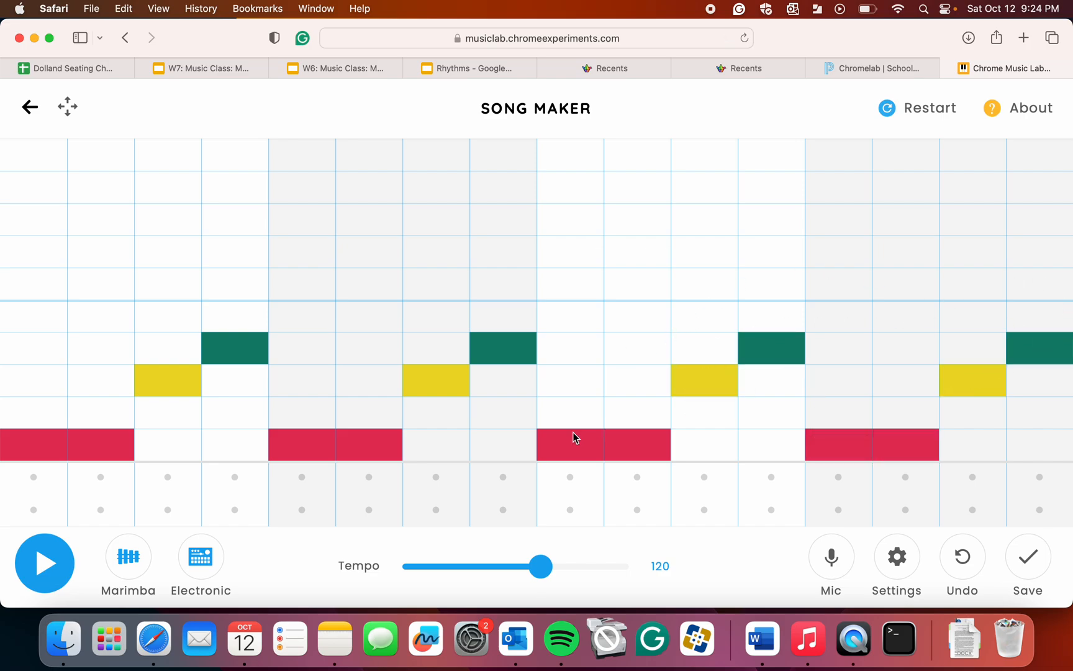
click(52, 564)
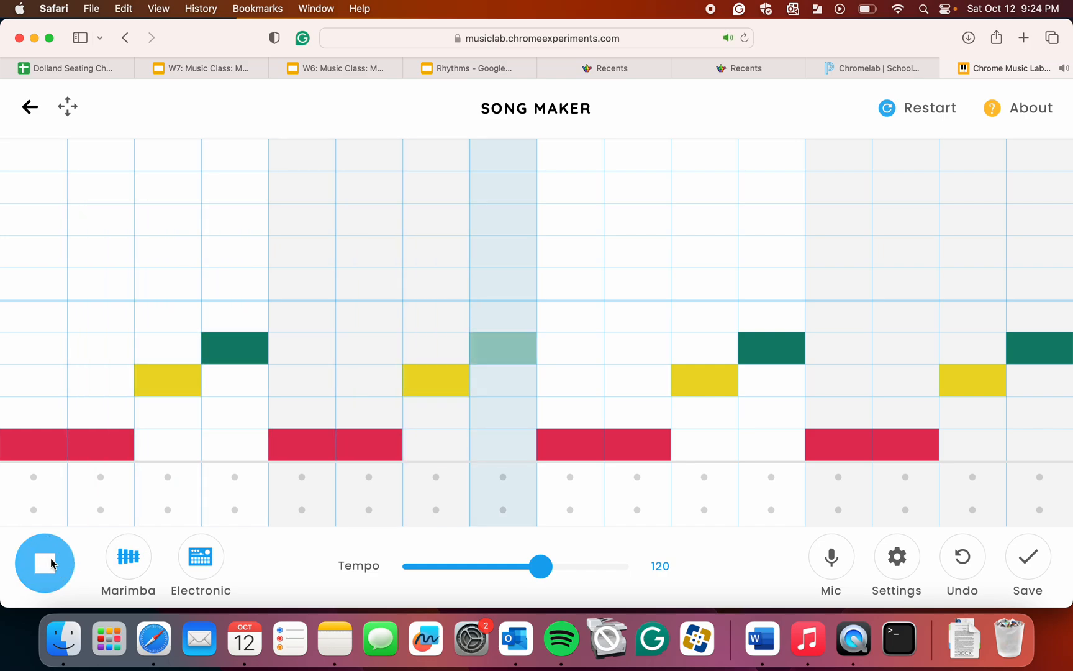
click(48, 565)
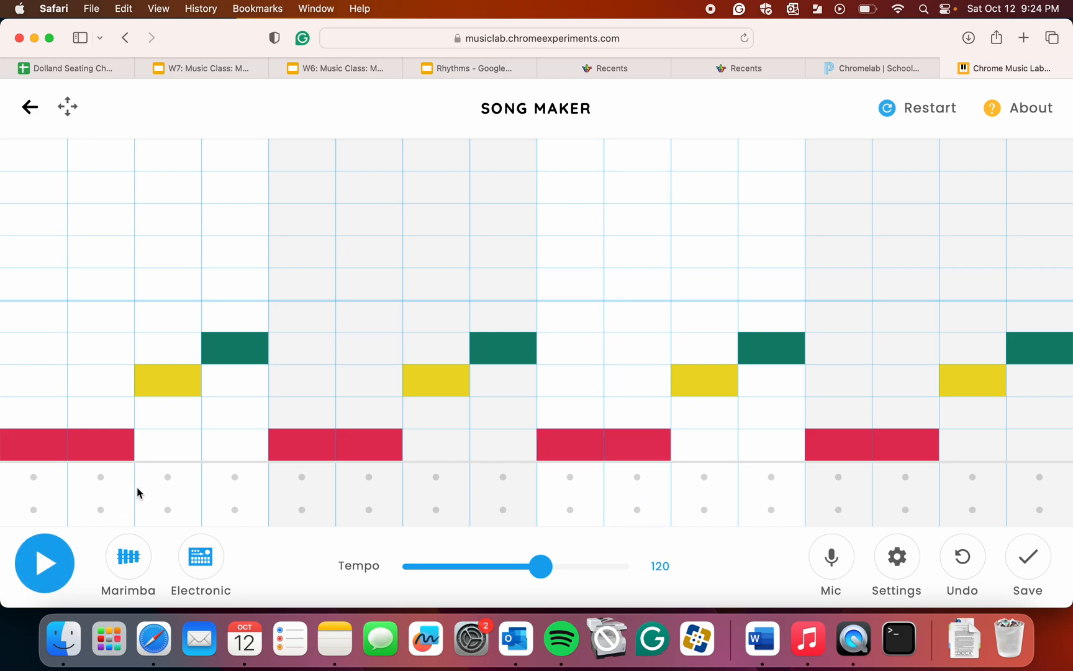
Step: Simplify bar 1 to a low red note on beat 1 and a green note on beat 3, clearing its other notes
click(117, 433)
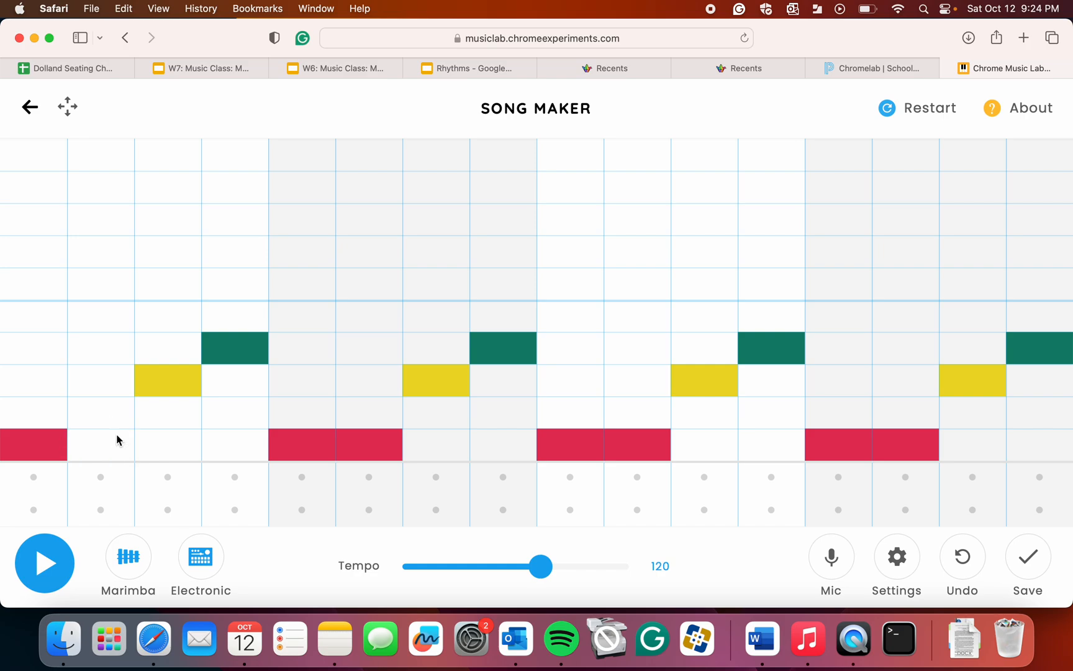
click(172, 385)
click(166, 358)
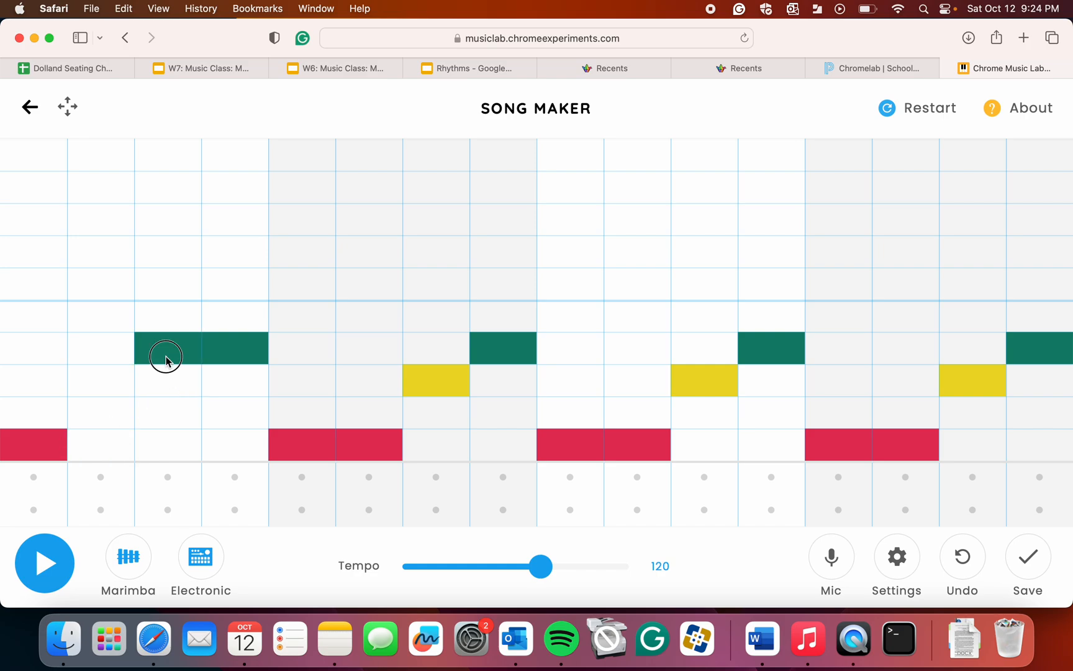
click(216, 359)
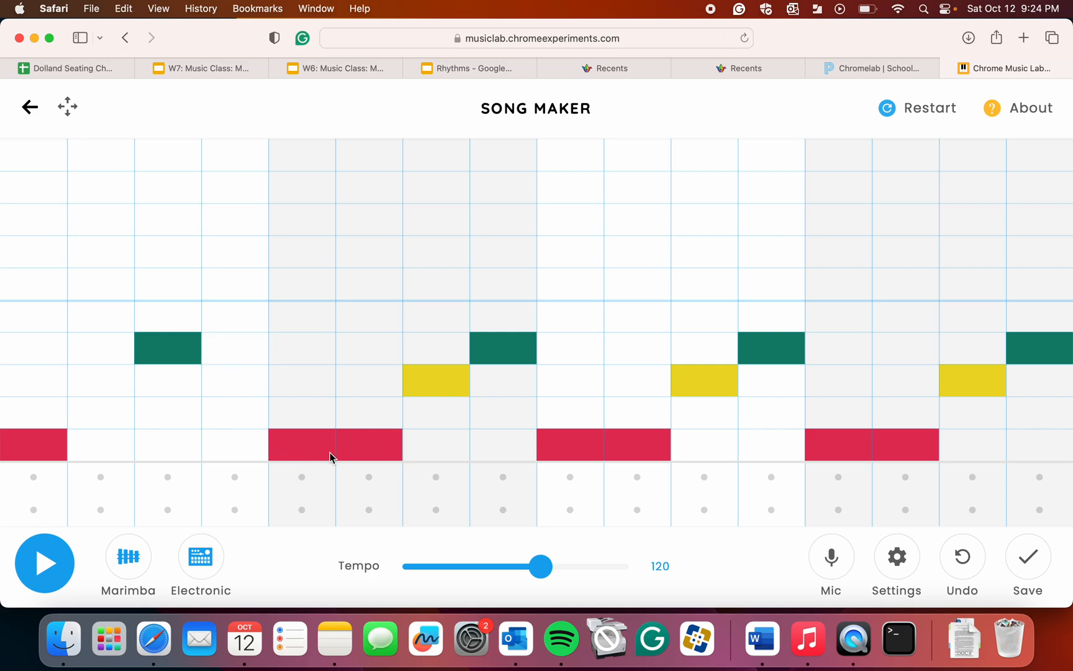
Step: Reduce bars 2 to 4 to a low red note on beat 1 and a lower-octave green note on beat 3
click(370, 444)
click(466, 371)
click(465, 362)
click(484, 358)
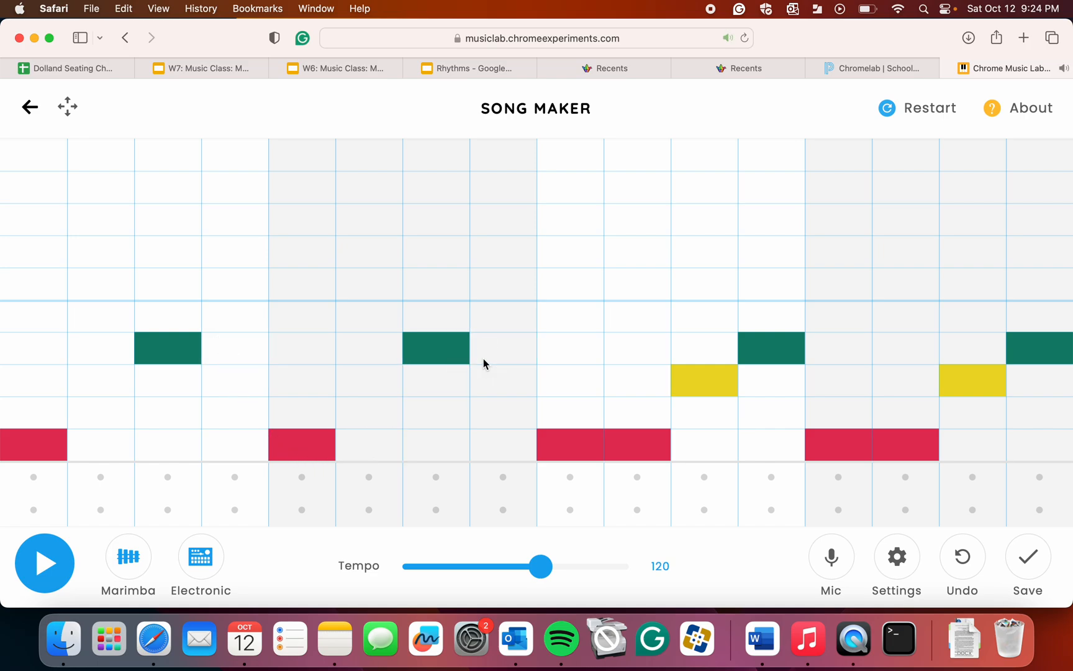
click(656, 442)
click(692, 390)
click(704, 351)
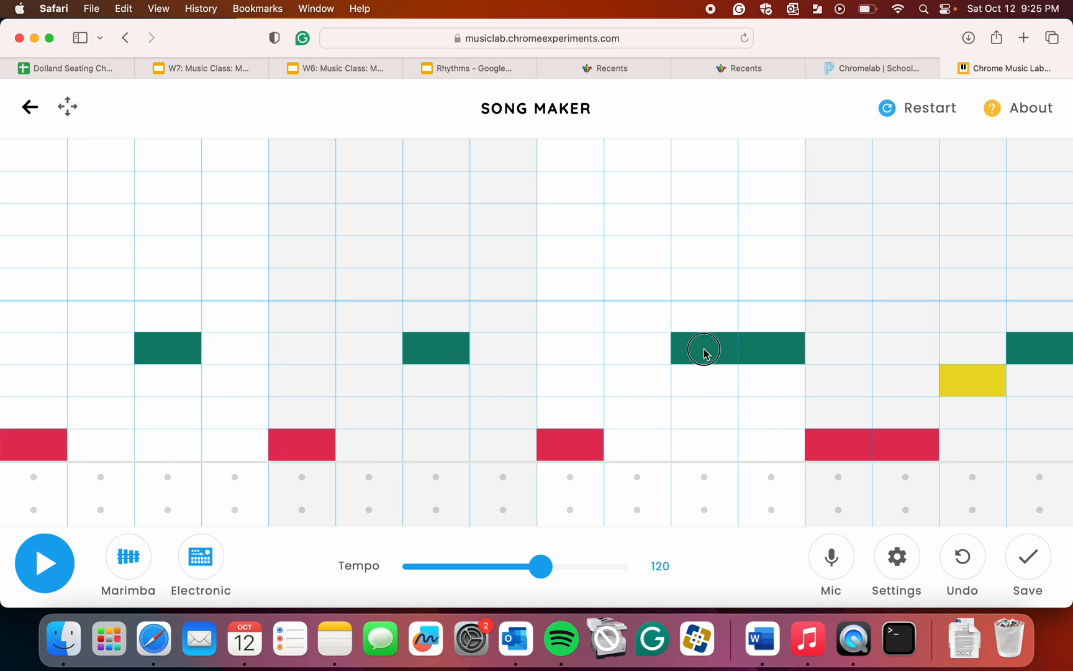
click(765, 352)
click(922, 451)
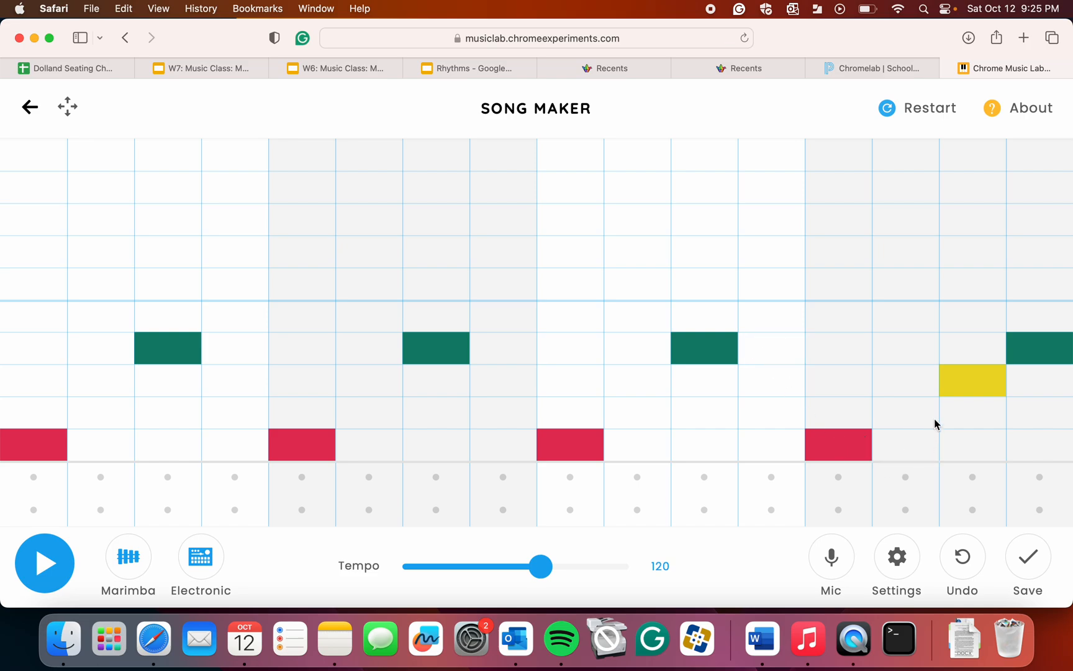
click(954, 392)
click(963, 351)
click(1033, 345)
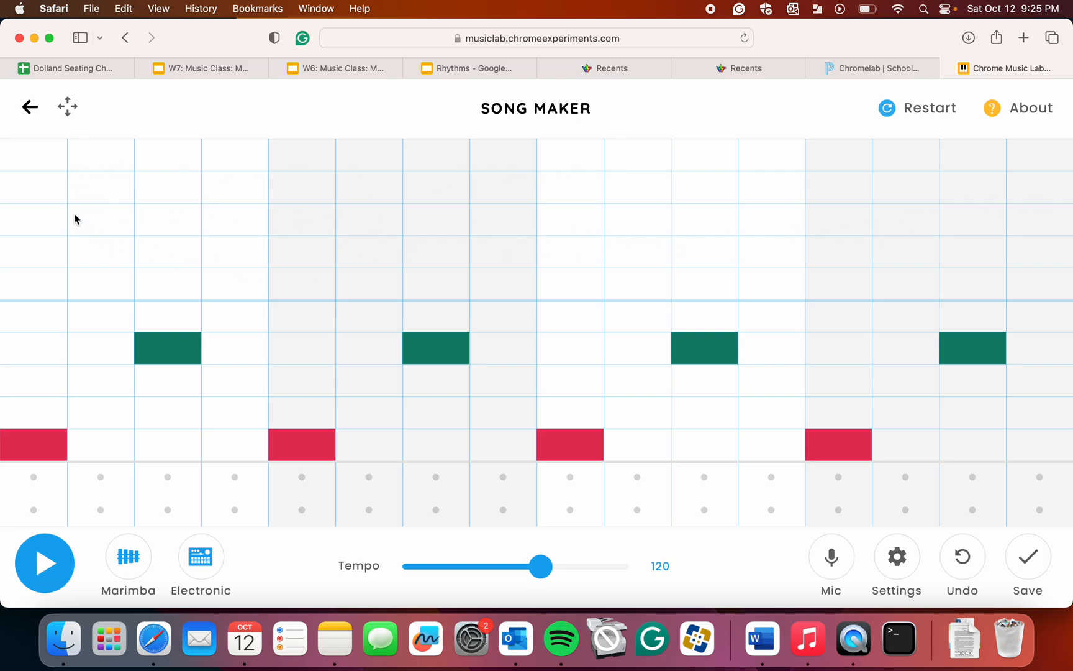
Step: Add an upper-octave melody in bar 1 with purple, green, orange and yellow notes on beats 1 to 4
click(40, 162)
click(37, 219)
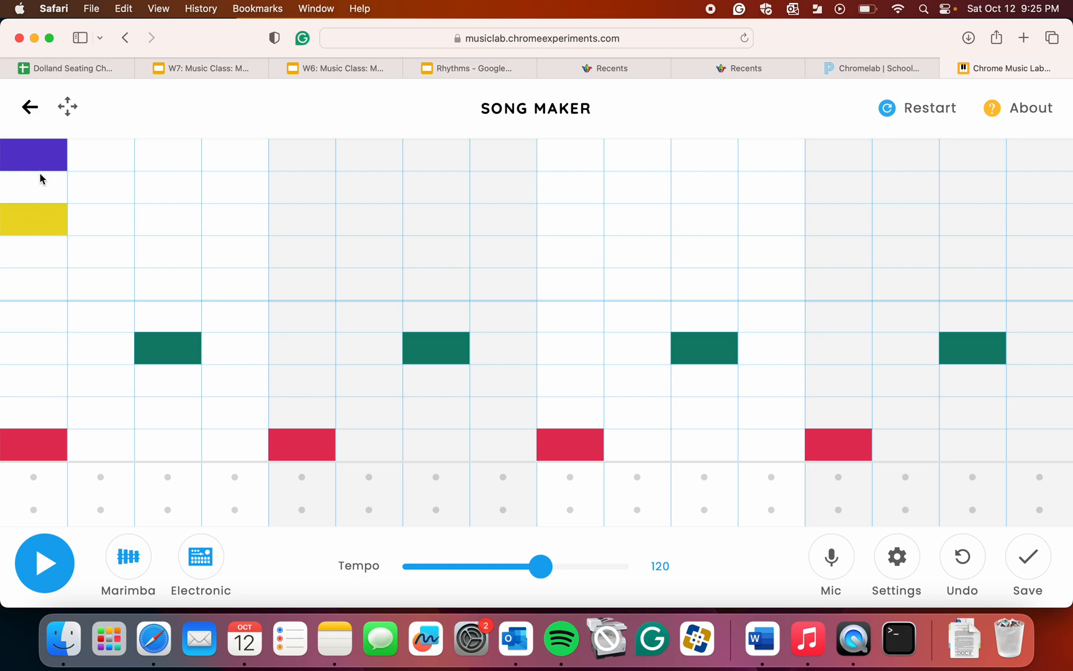
click(40, 218)
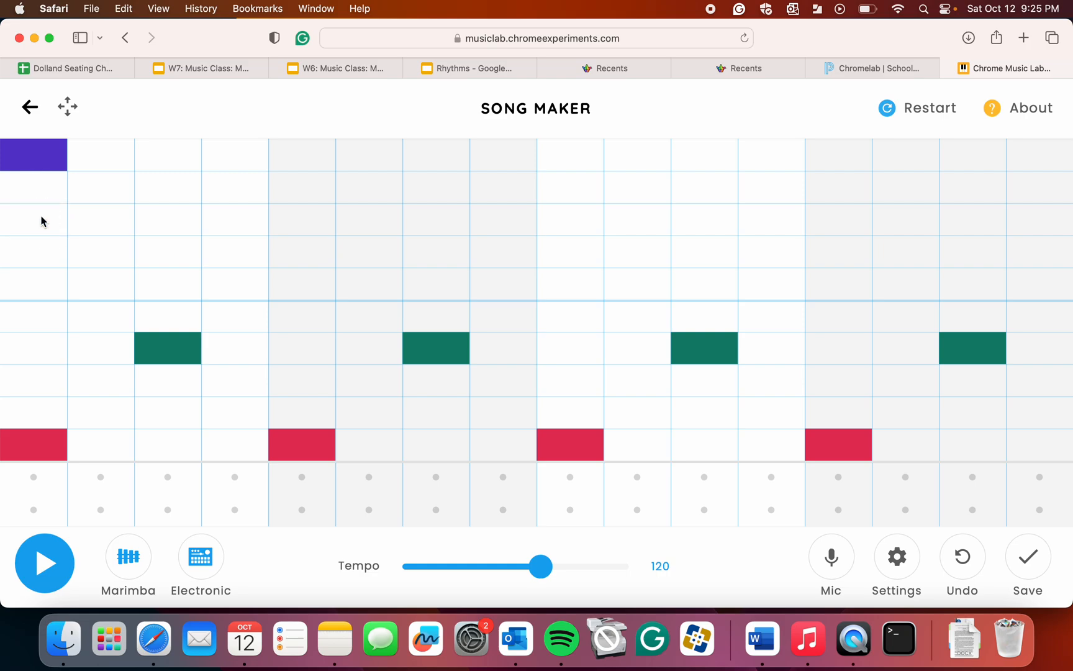
click(120, 189)
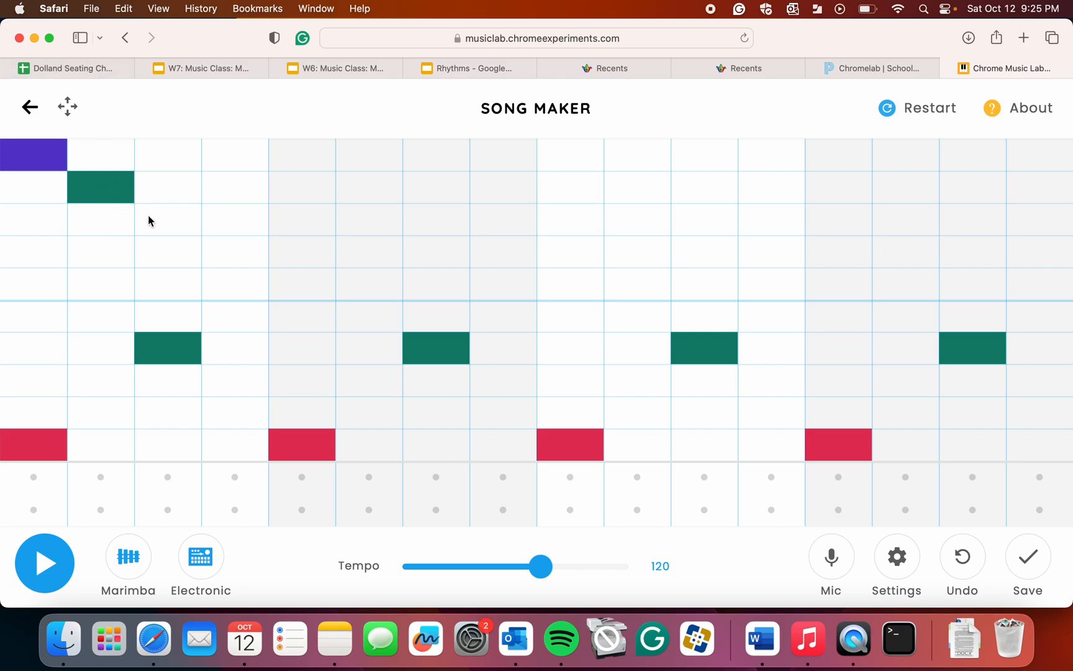
click(182, 257)
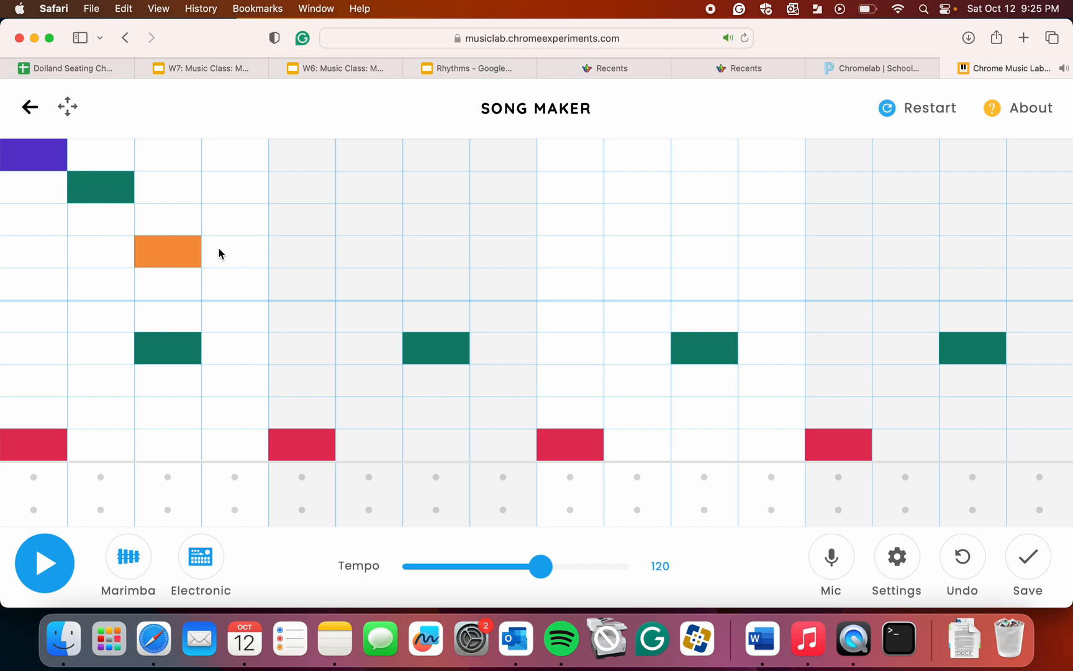
click(239, 228)
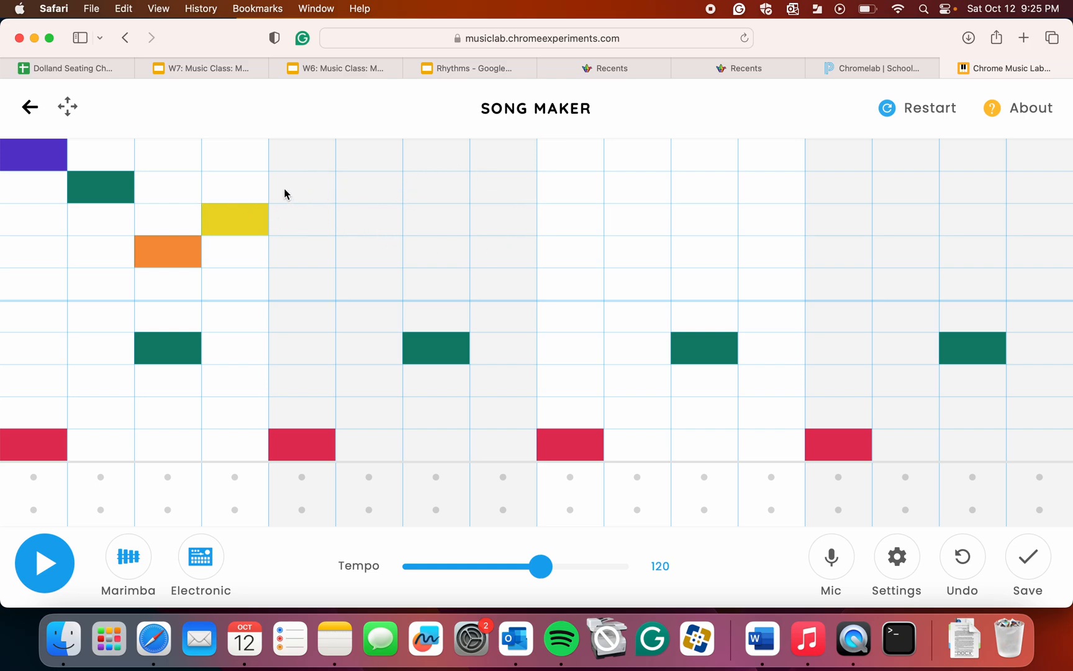
Step: Continue the upper melody in bar 2 with red notes on beats 1 to 3 and an orange note on beat 4
click(296, 283)
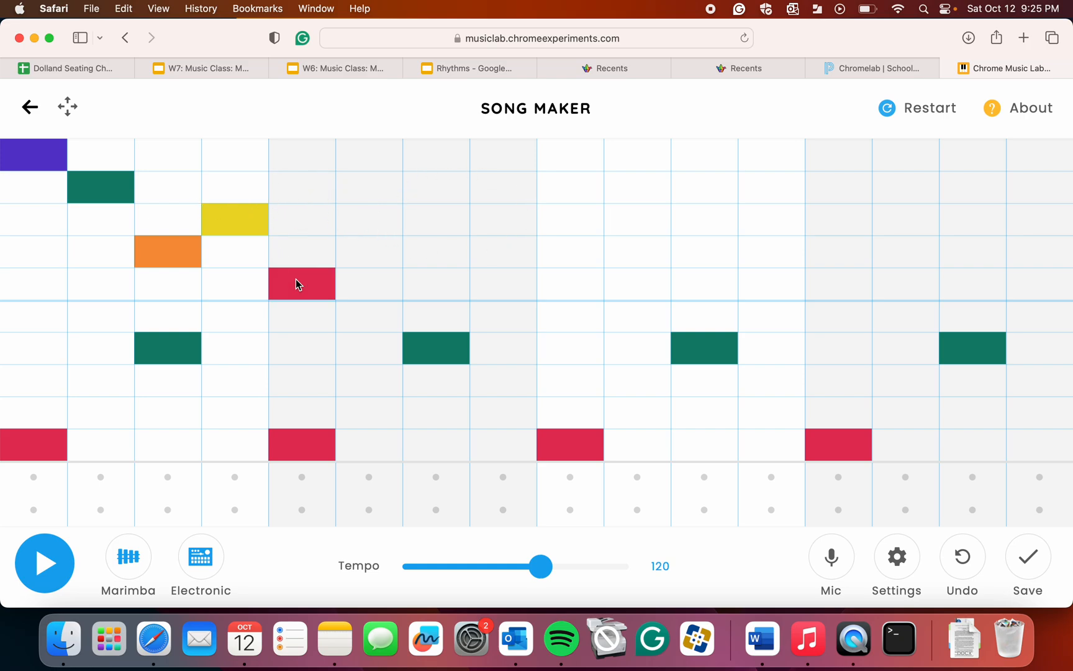
click(380, 287)
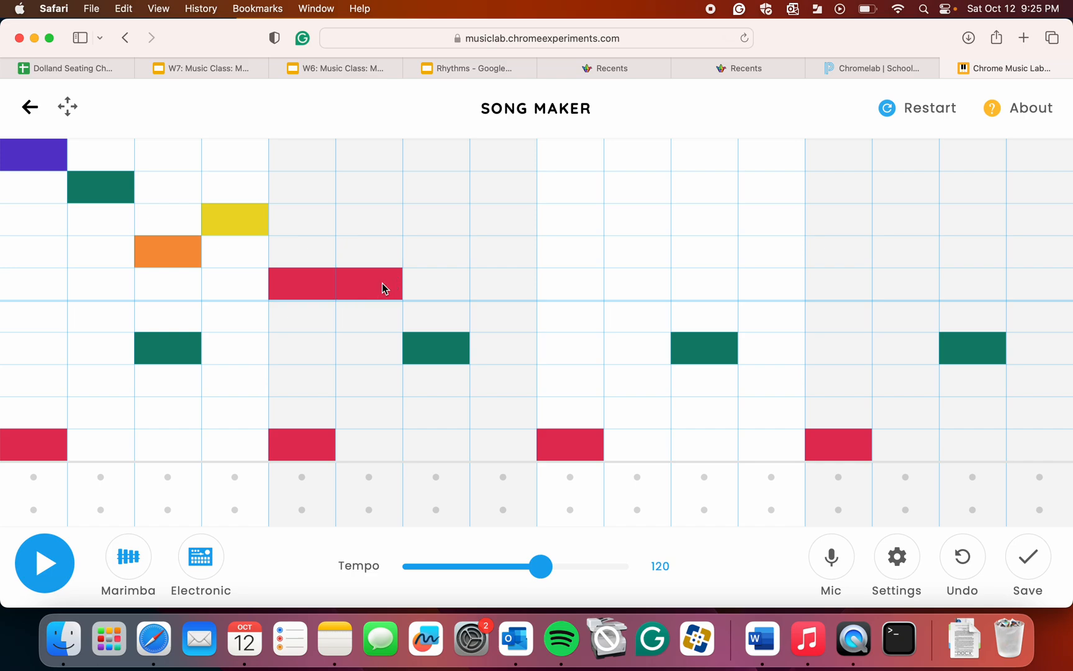
click(428, 286)
click(507, 248)
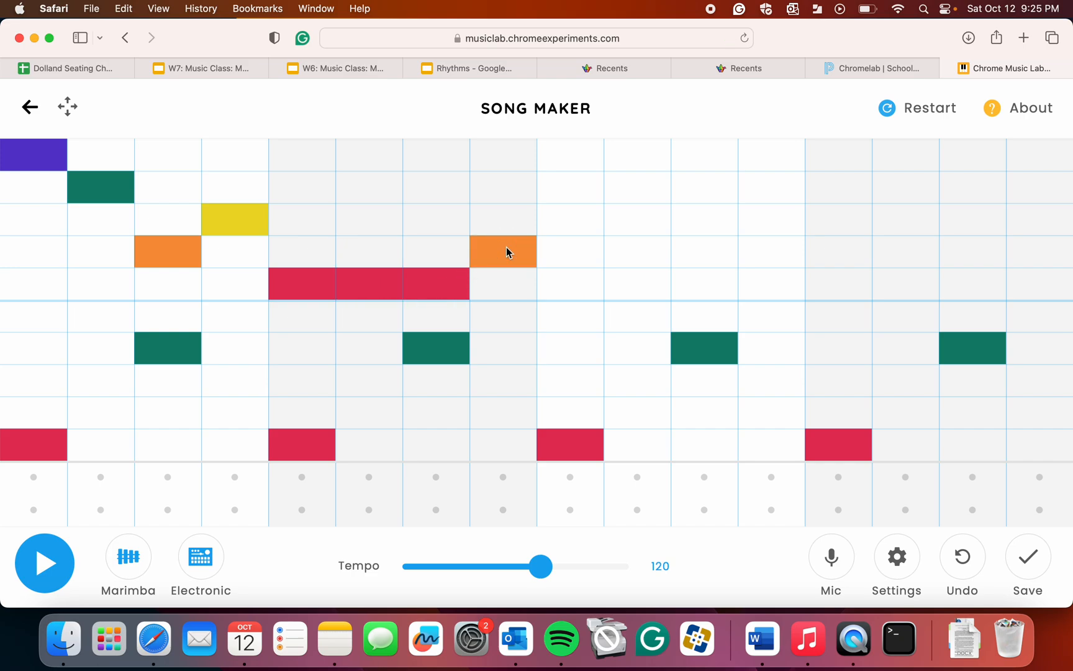
Step: Add upper-octave red, yellow and green notes on beats 1, 3 and 4 of bar 3, and a purple note on bar 4's beat 1
click(575, 292)
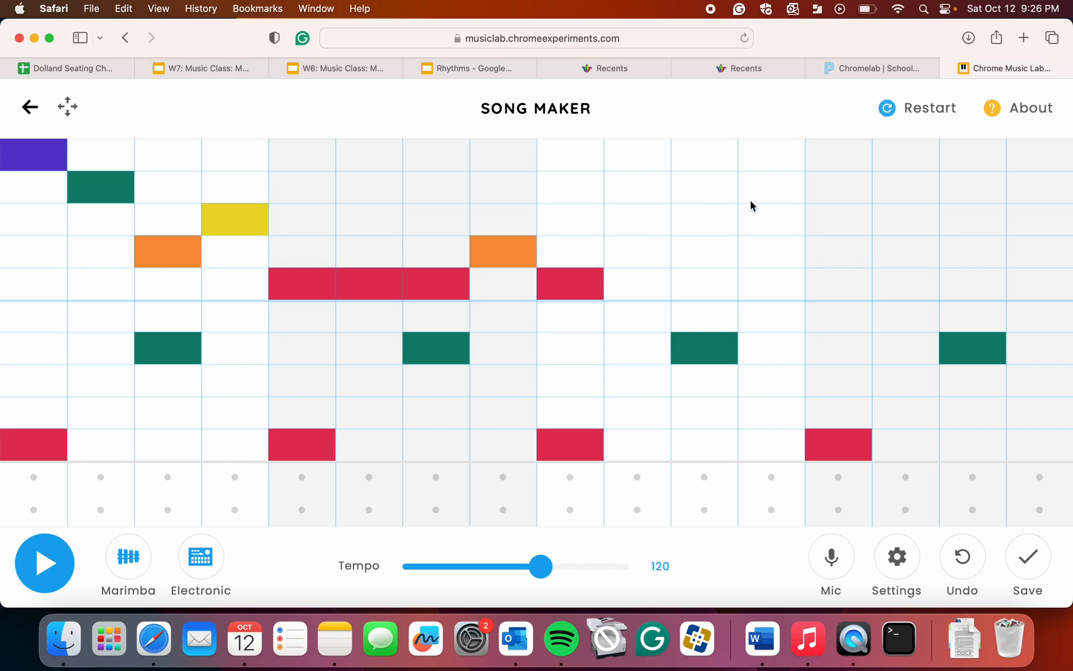
click(701, 195)
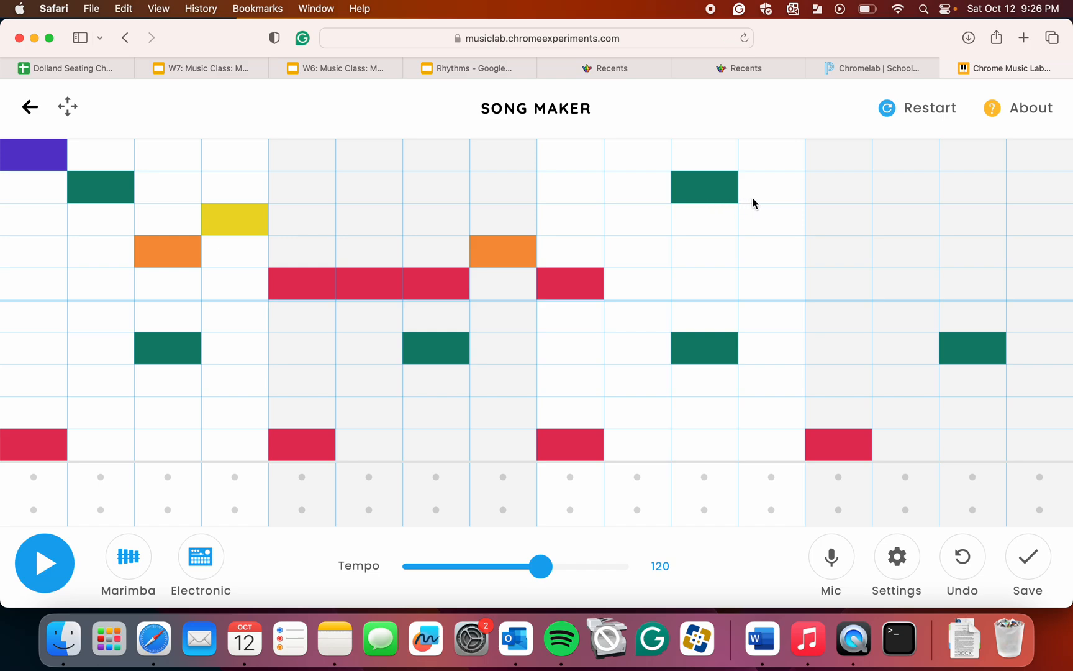
click(774, 190)
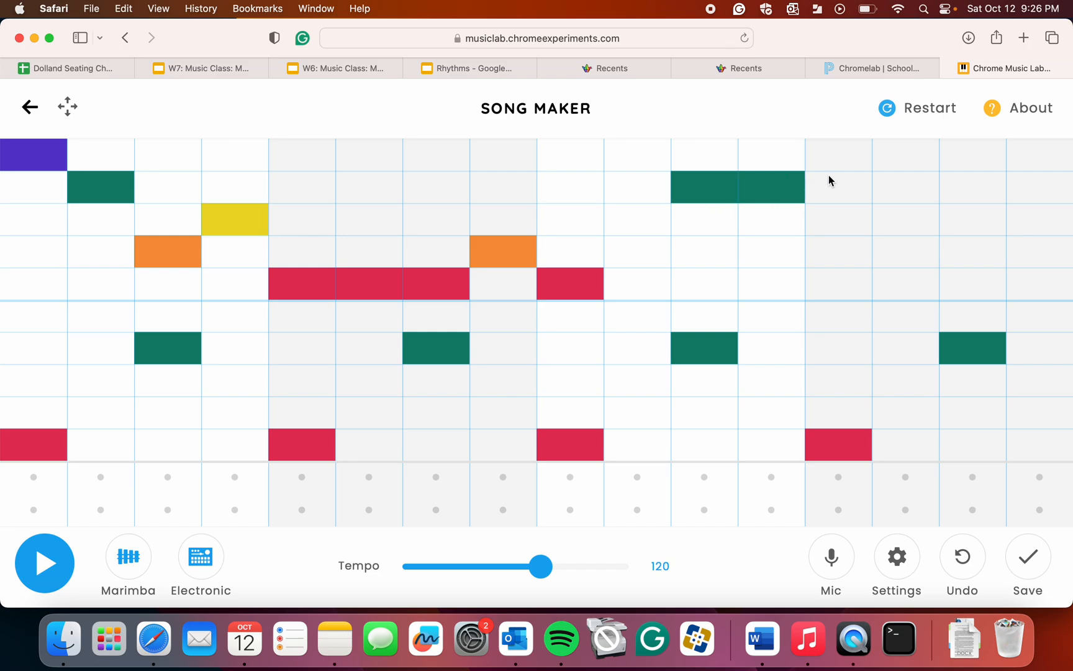
click(829, 155)
click(714, 191)
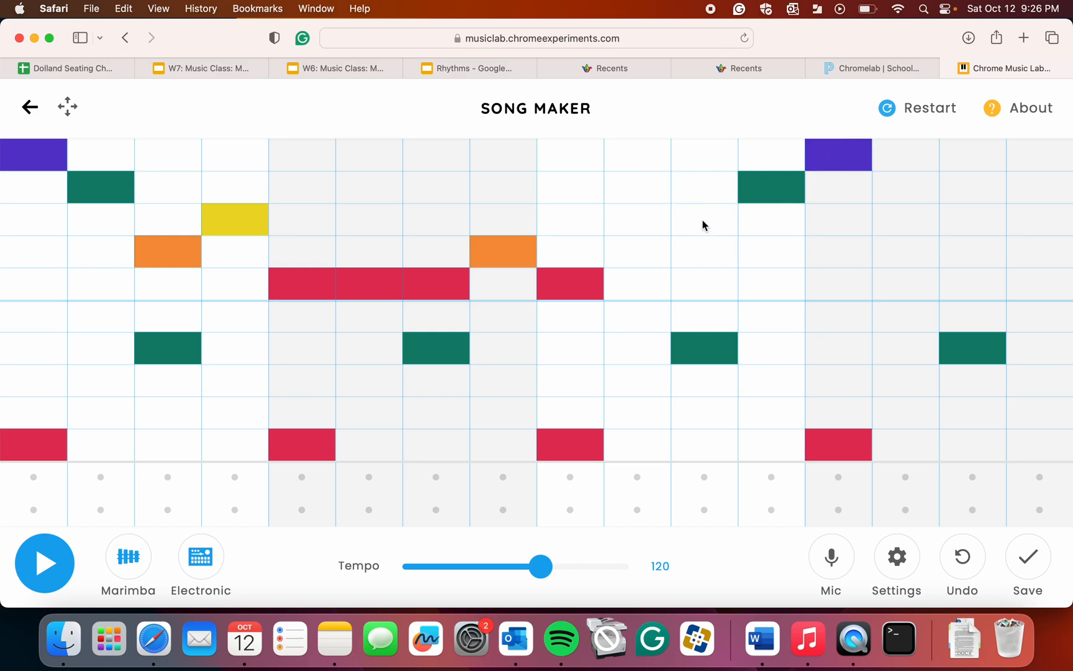
click(702, 228)
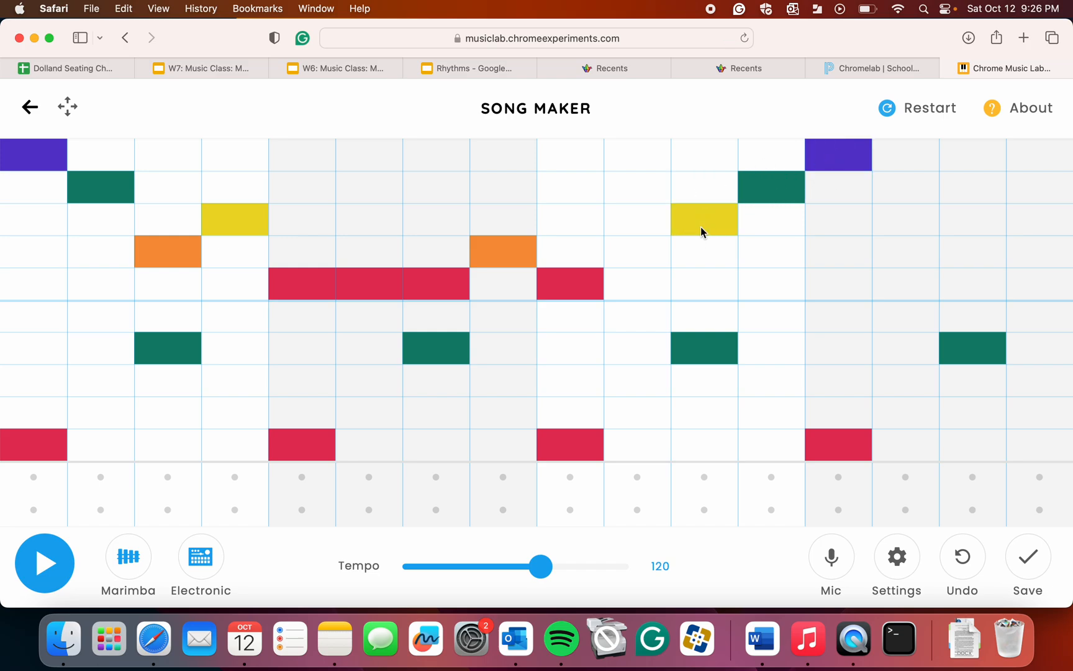
Step: Complete bar 4's upper melody with green, orange and yellow notes on beats 2 to 4 and play the song back
click(914, 190)
click(970, 249)
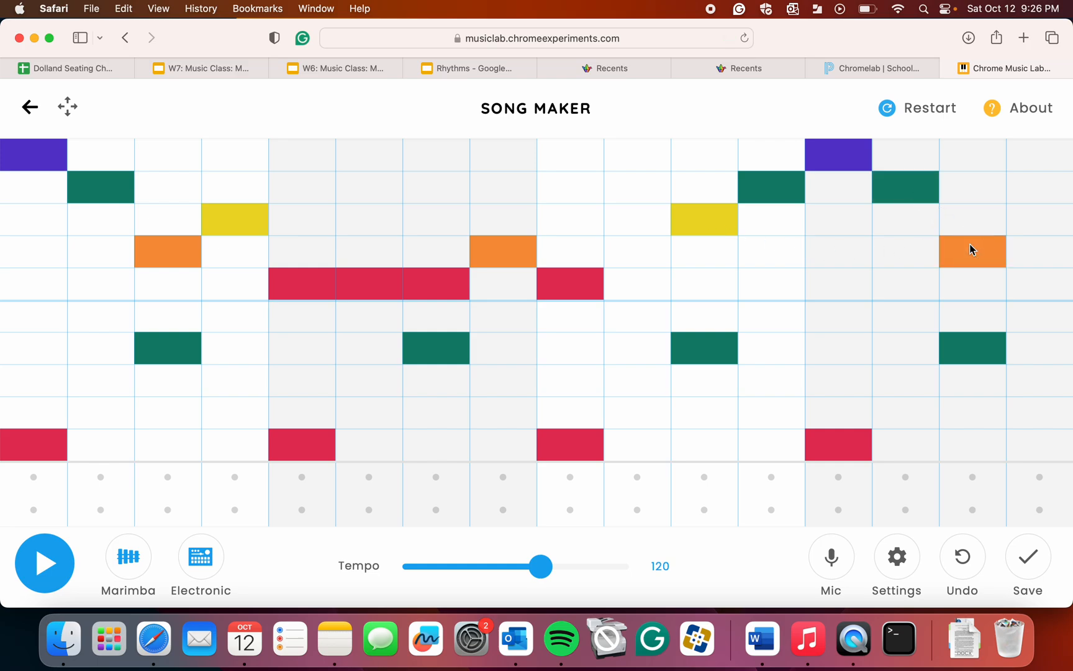
click(1026, 216)
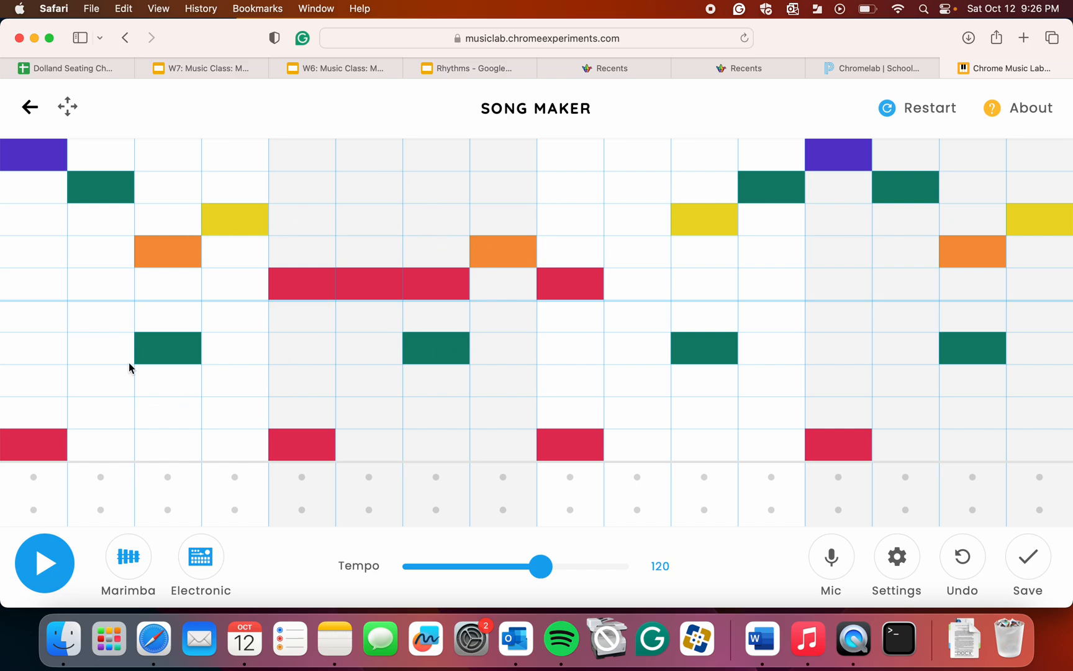
click(51, 563)
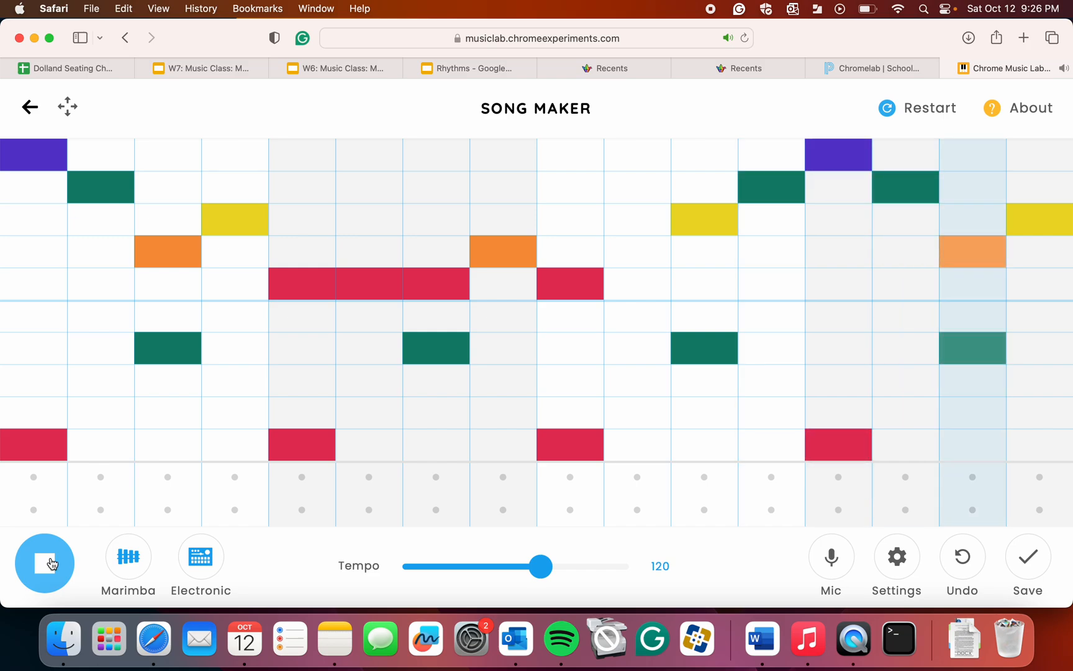
click(53, 564)
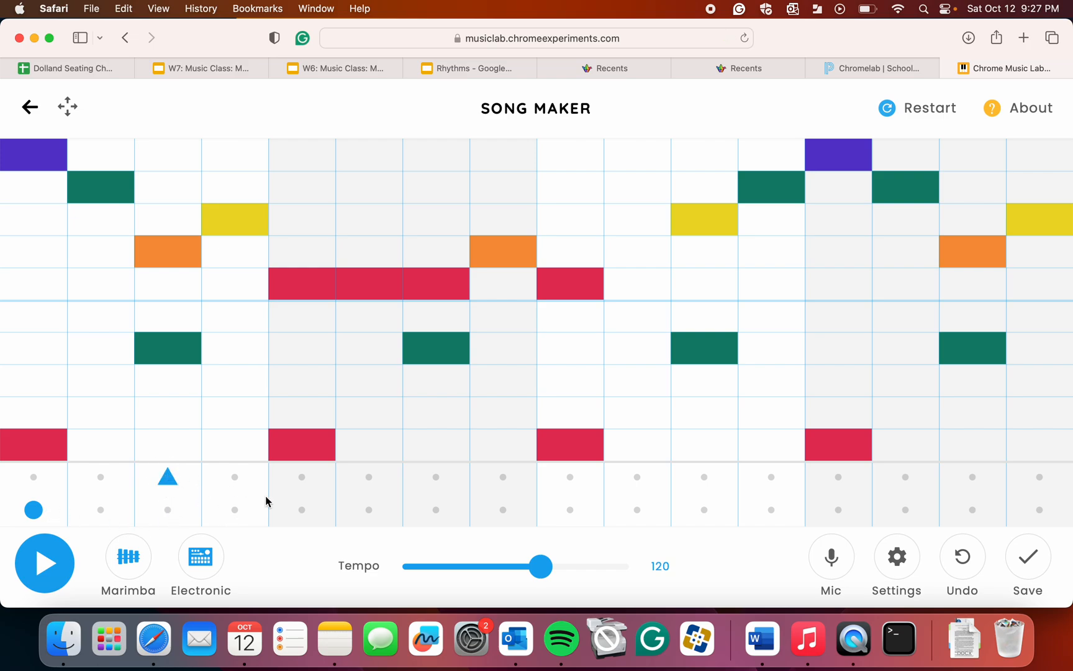
Step: Repeat bar 1's percussion in bars 2 to 4, with a circle on beat 1 and a triangle on beat 3, and play the song
click(292, 512)
click(429, 481)
click(570, 510)
click(704, 479)
click(853, 509)
click(968, 476)
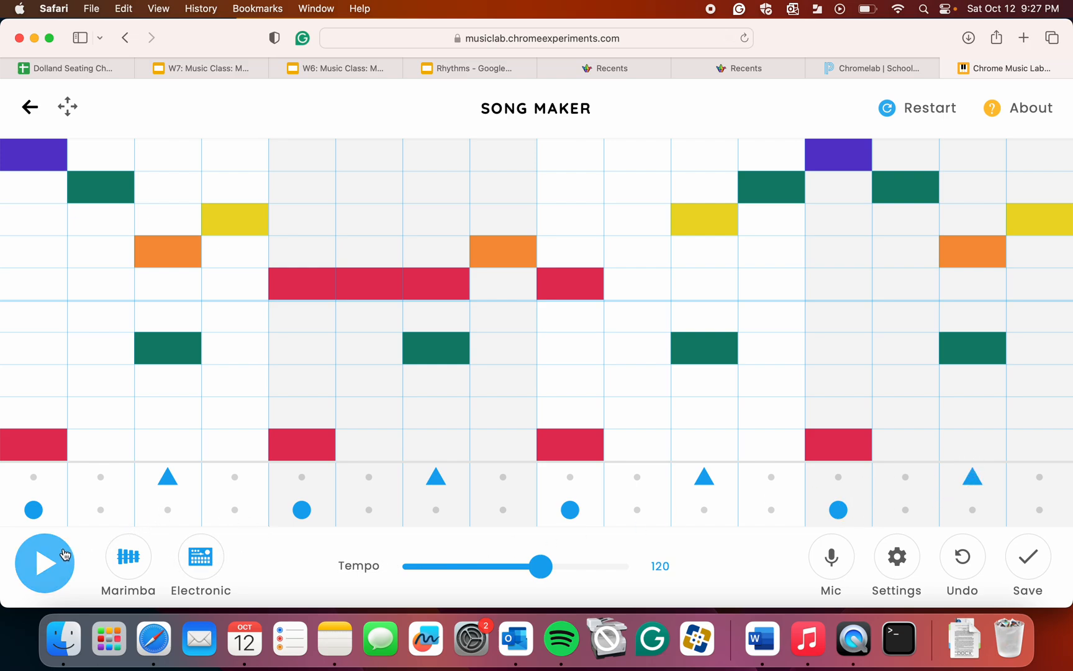
click(49, 580)
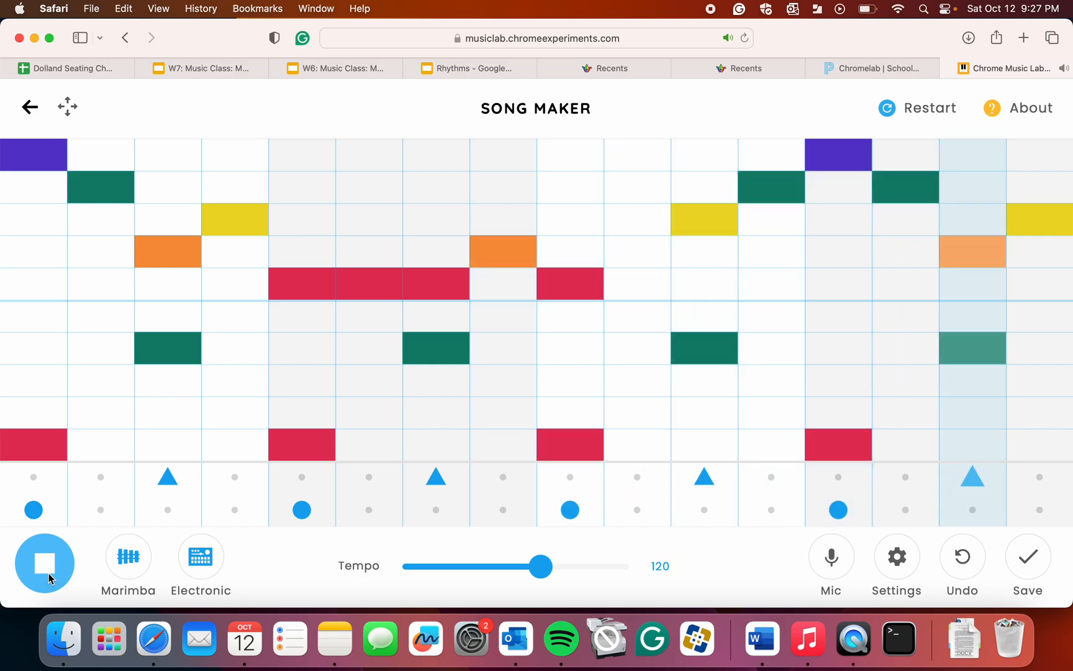
click(48, 577)
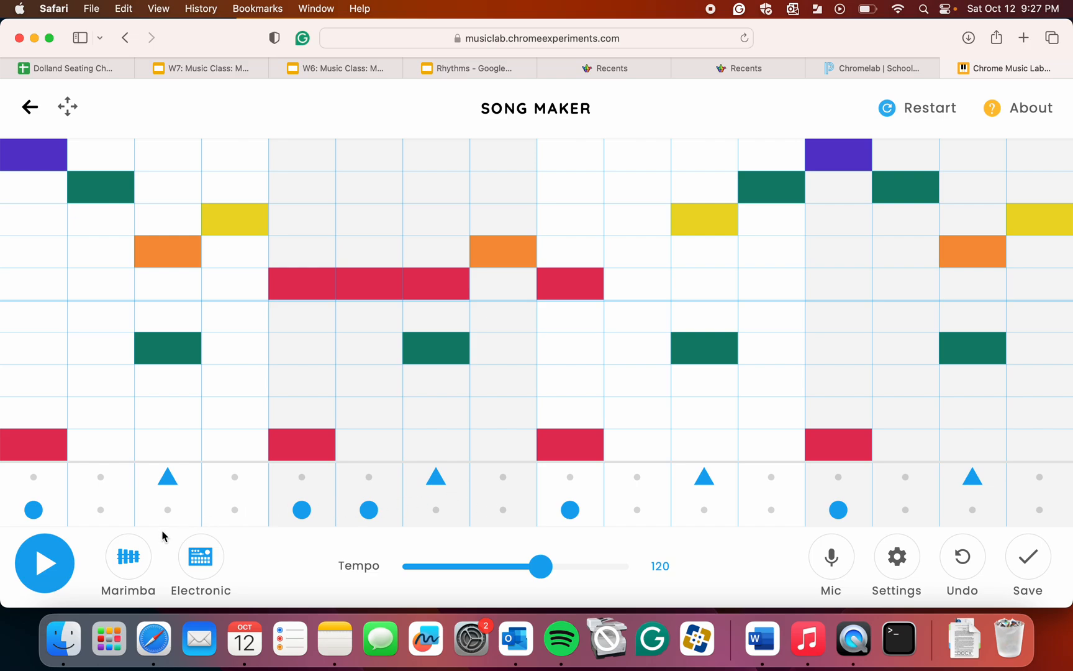
Step: Add a circle percussion hit on beat 2 of bar 4 and play the song back
click(905, 509)
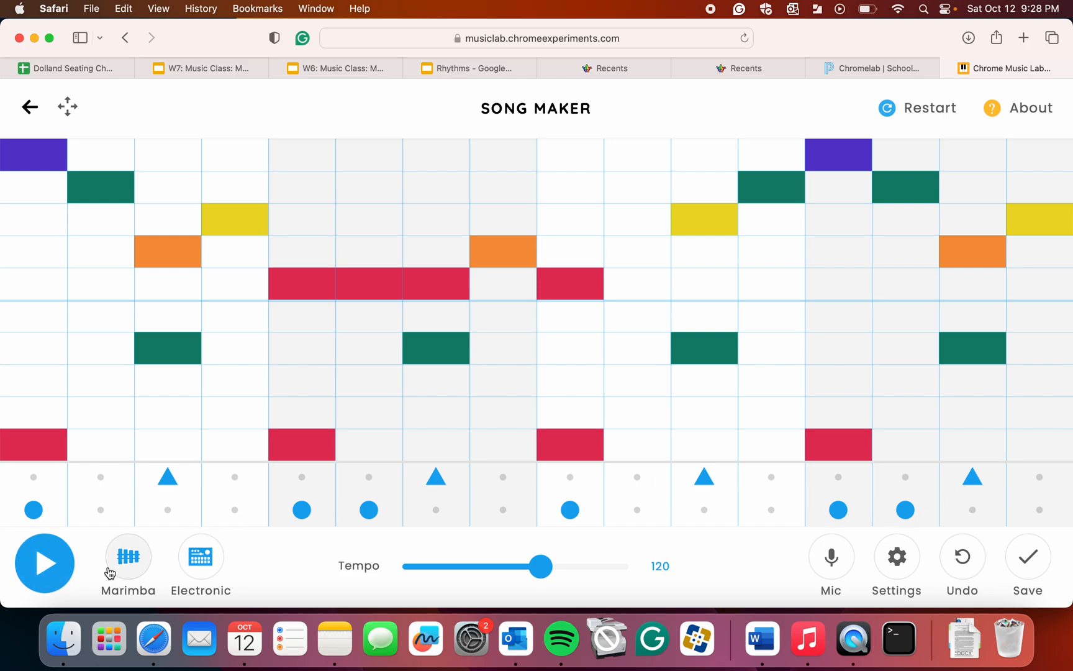
click(46, 569)
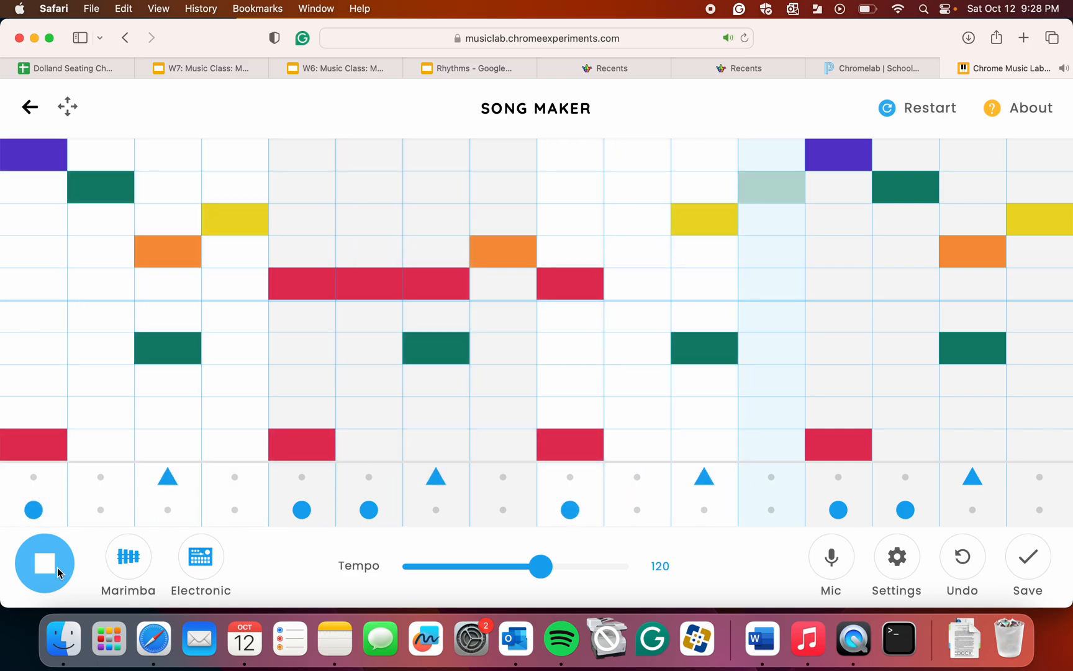
click(58, 572)
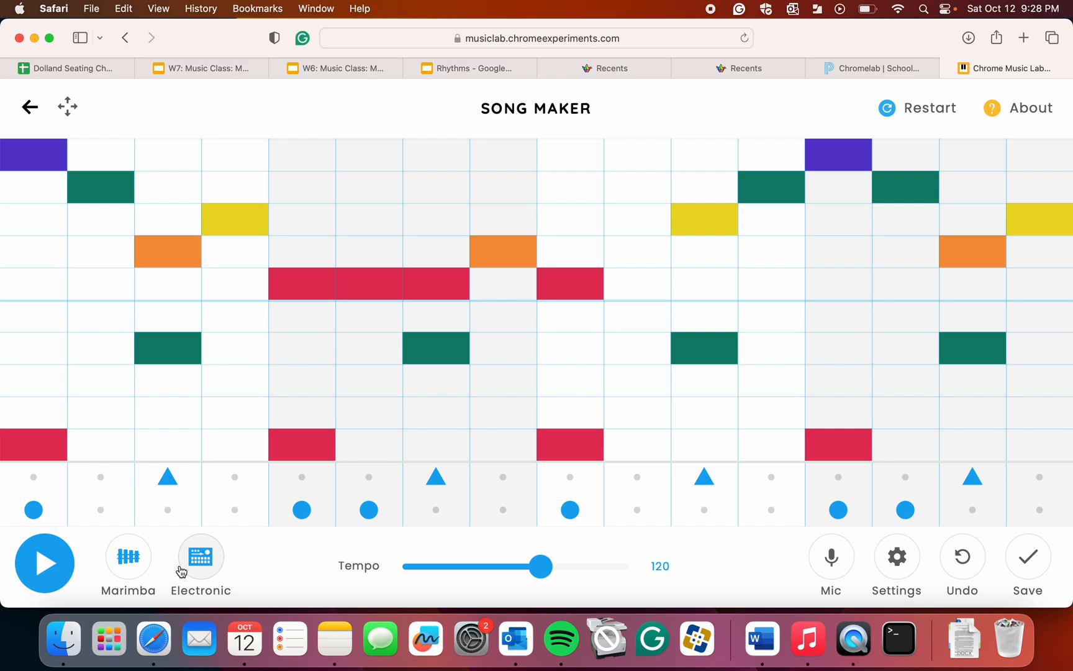
Step: Switch the melody instrument to Synth
click(137, 560)
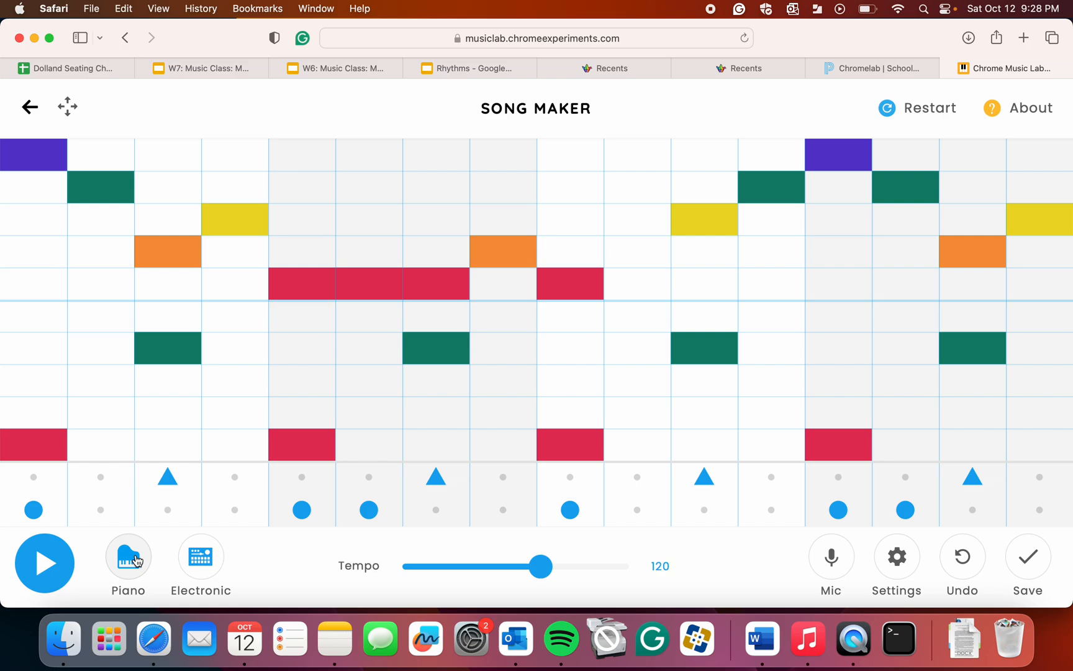
click(137, 560)
click(137, 560)
click(137, 560)
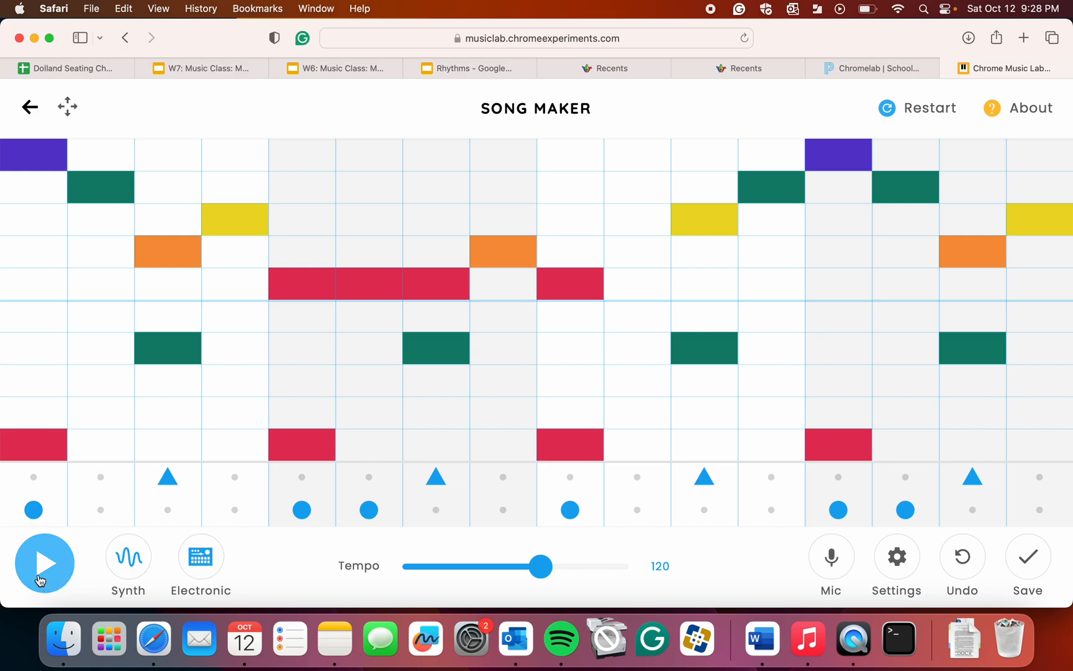
Step: Raise the tempo to 140 and play the song back
mouse_move(540, 567)
mouse_down()
mouse_move(566, 571)
mouse_move(469, 570)
mouse_move(561, 568)
mouse_up()
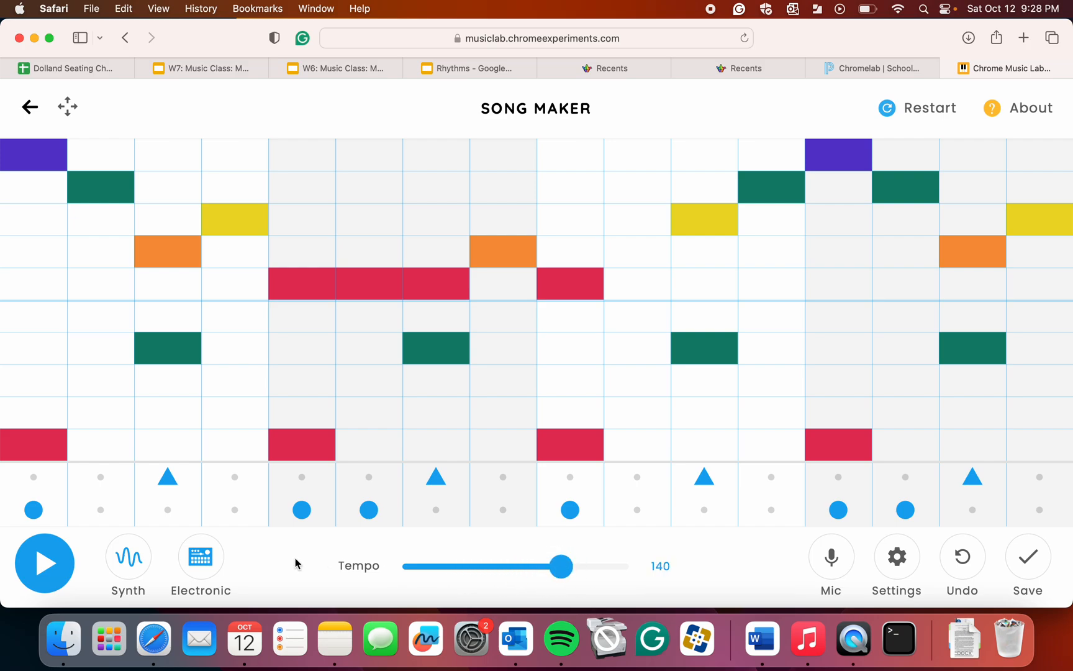
click(50, 567)
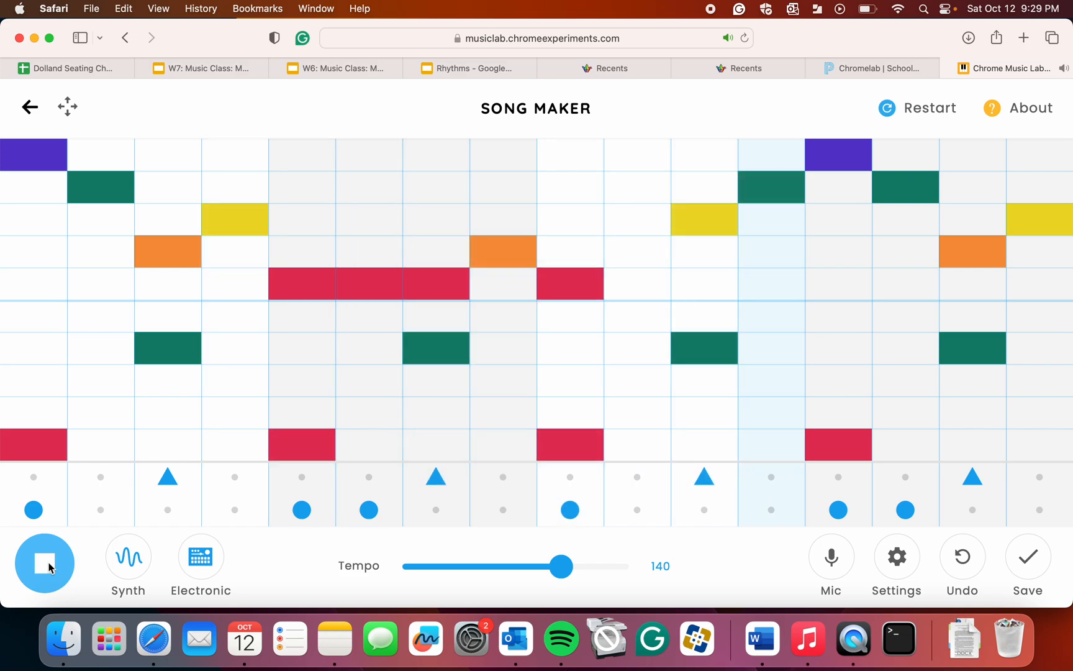
click(49, 567)
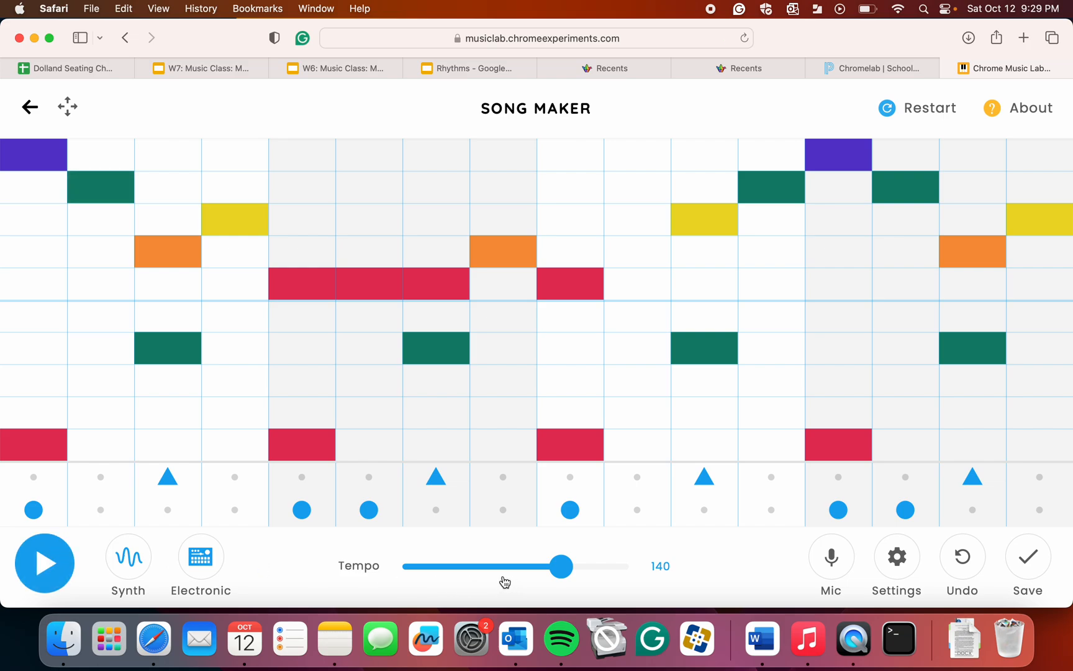
Step: Set the tempo to its maximum of 240 and play the song back
drag(576, 583, 639, 584)
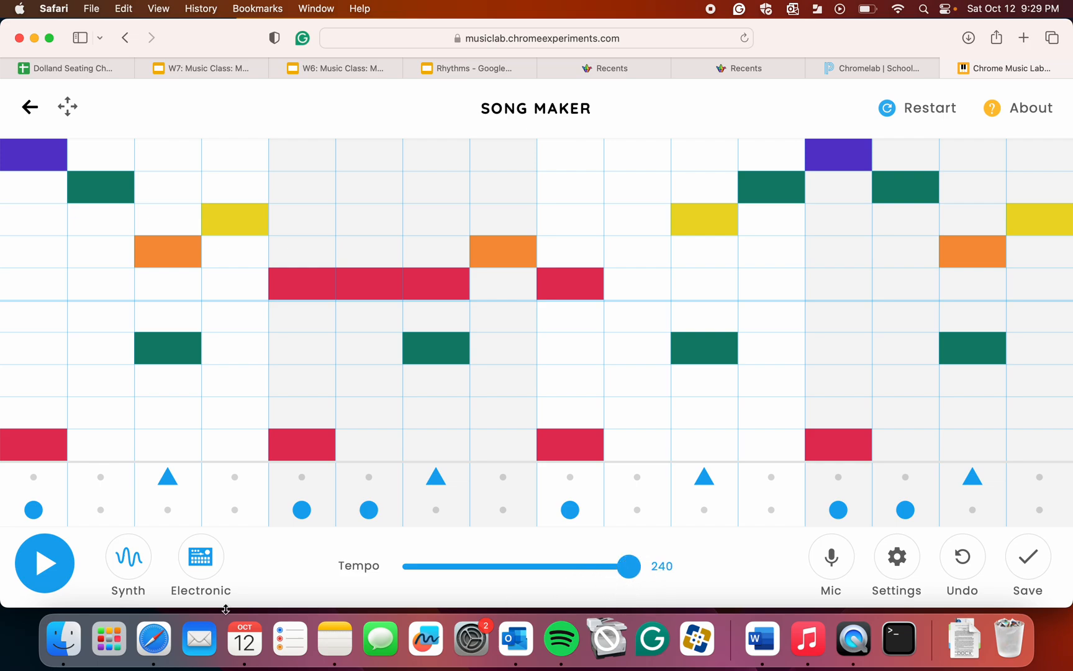
click(45, 570)
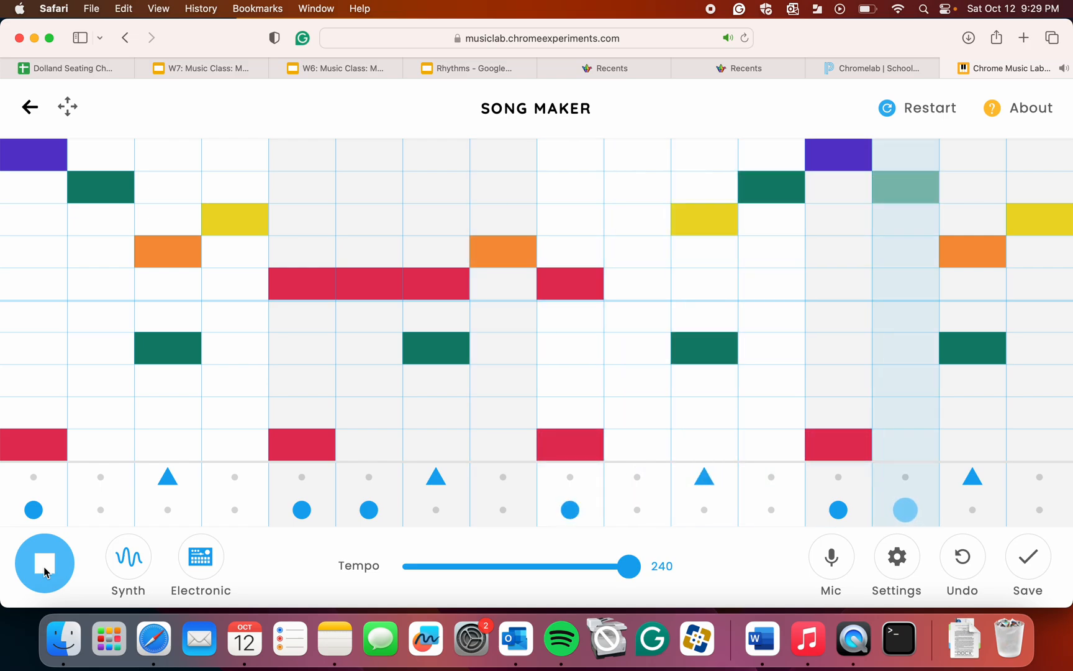
click(45, 570)
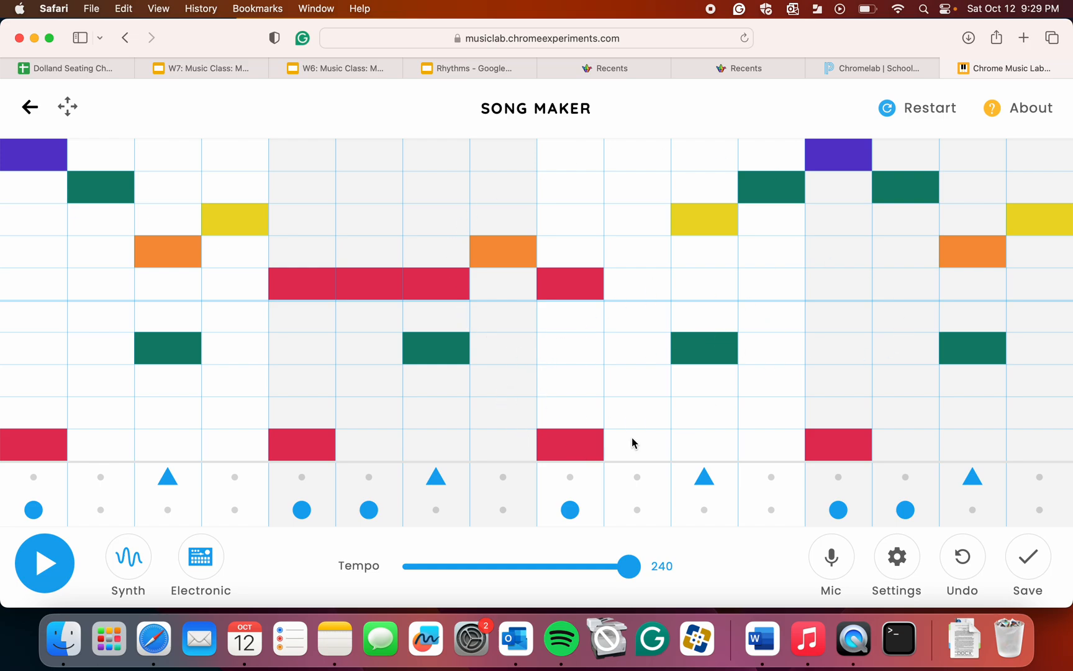
Step: Save the song, copy its share link and return to the song grid
click(1019, 563)
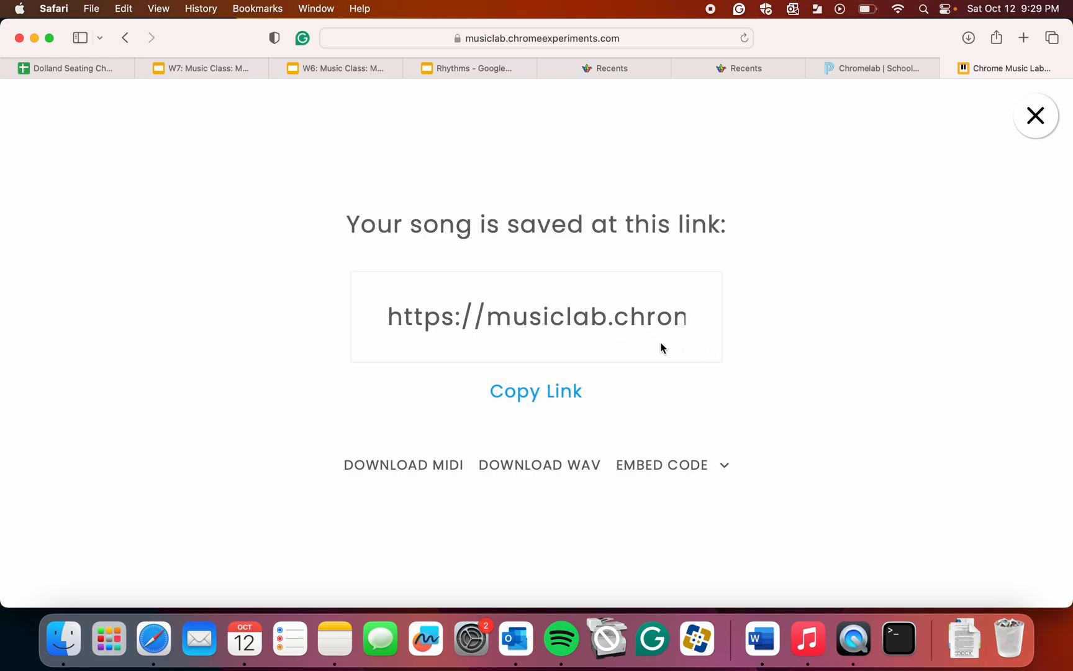
click(529, 398)
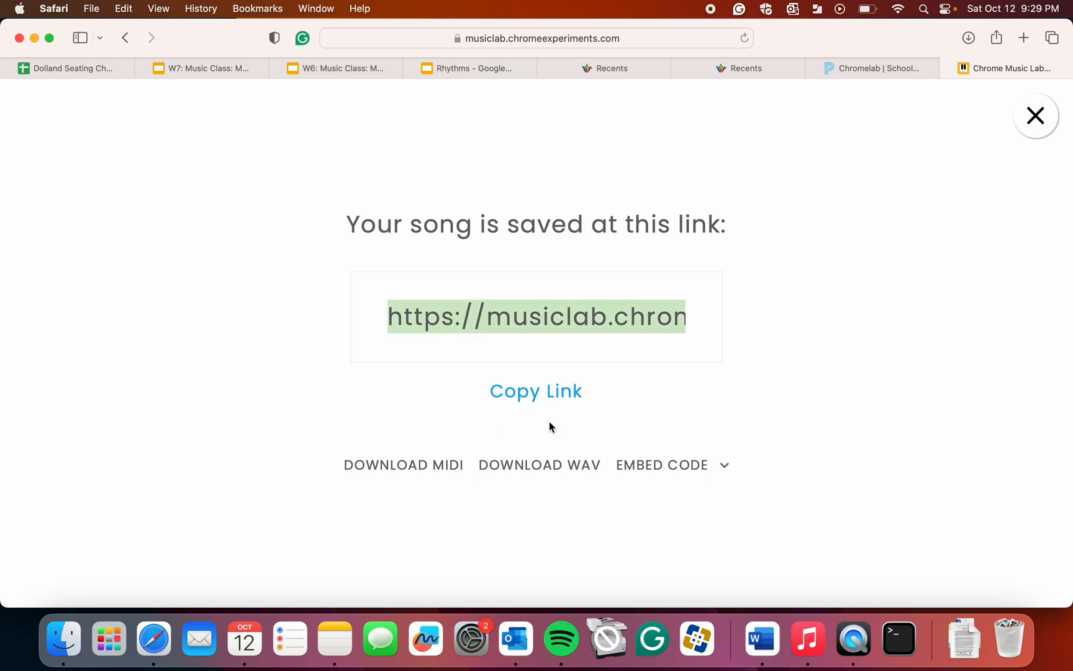
click(523, 398)
click(567, 396)
click(1036, 117)
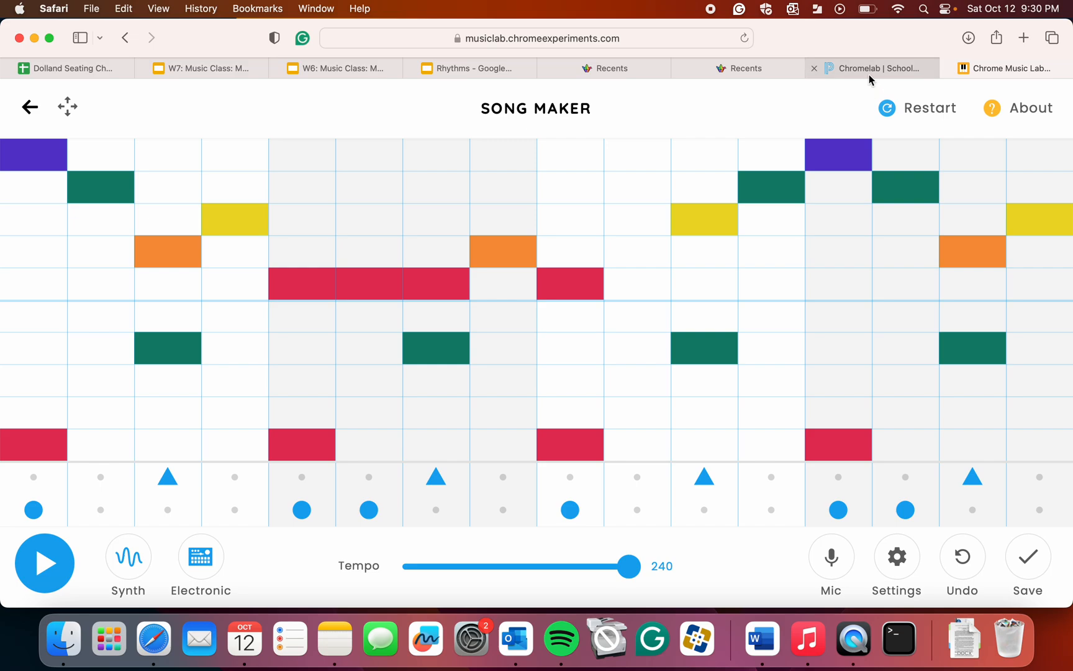
Step: Switch to the Chromelab page in Schoology and open the Dolland 24-25 Music/PE: Section 1 course materials
mouse_move(869, 75)
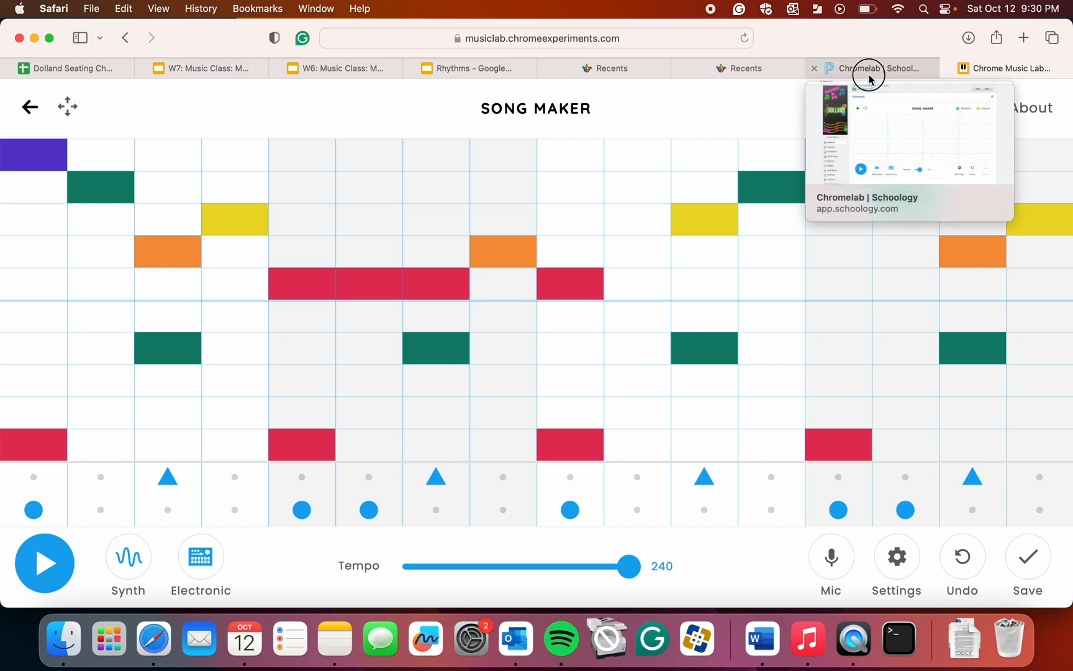
click(868, 75)
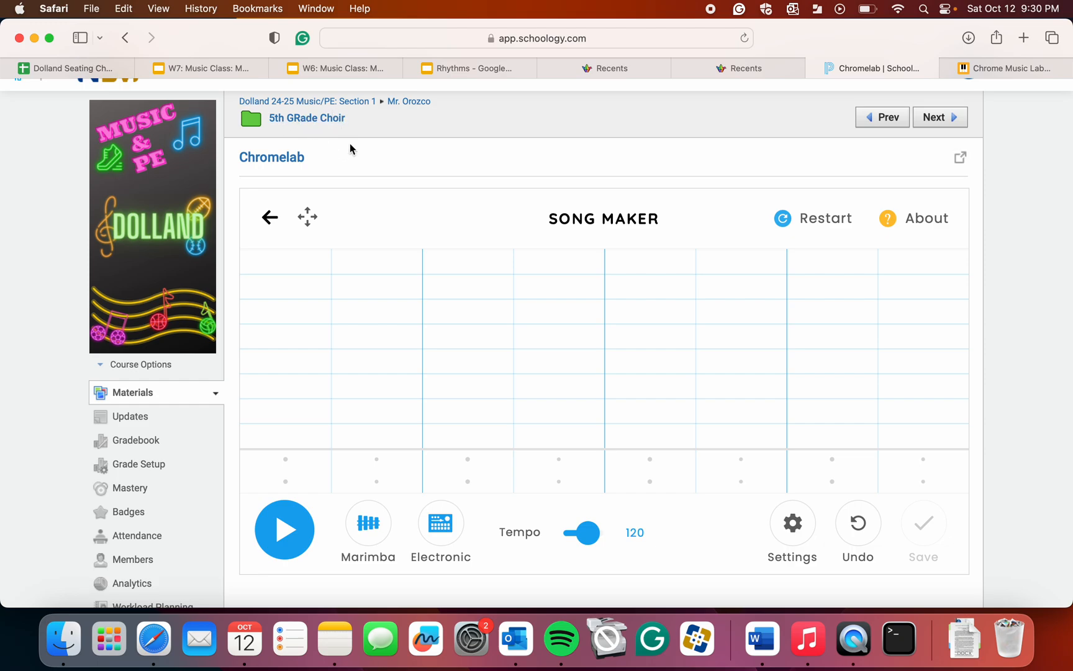
click(373, 153)
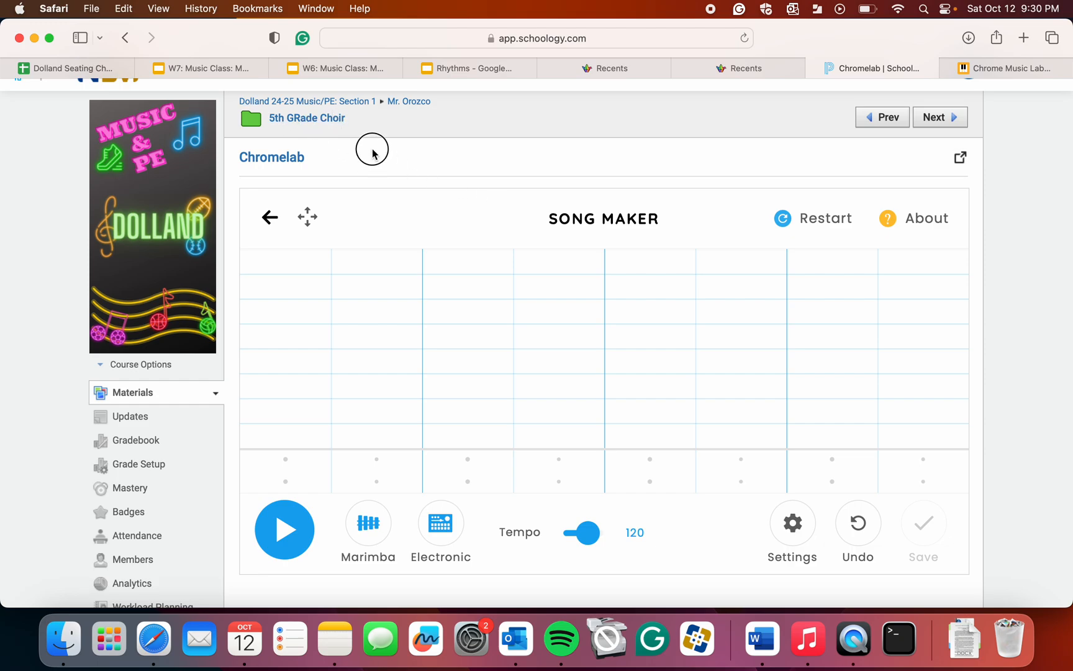
click(318, 102)
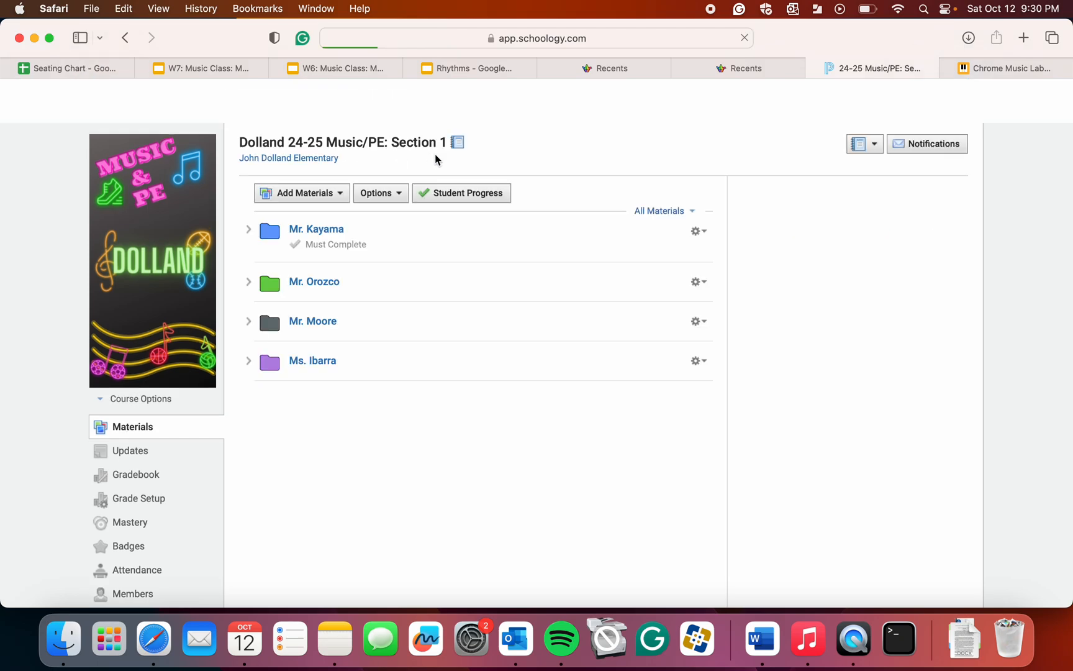